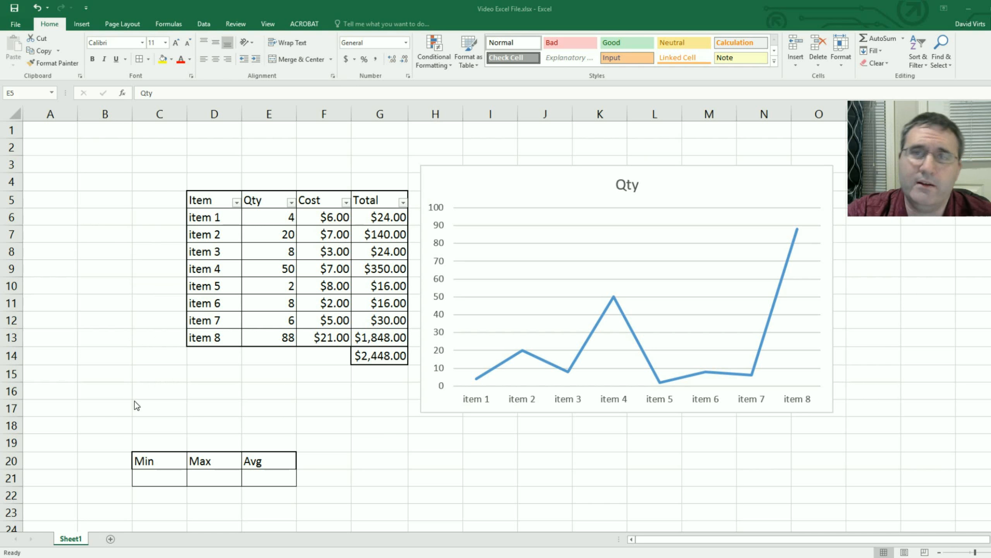
# - Start a MIN function in cell C21 under the Min heading, finding it with the function search term "min"
pyautogui.click(167, 474)
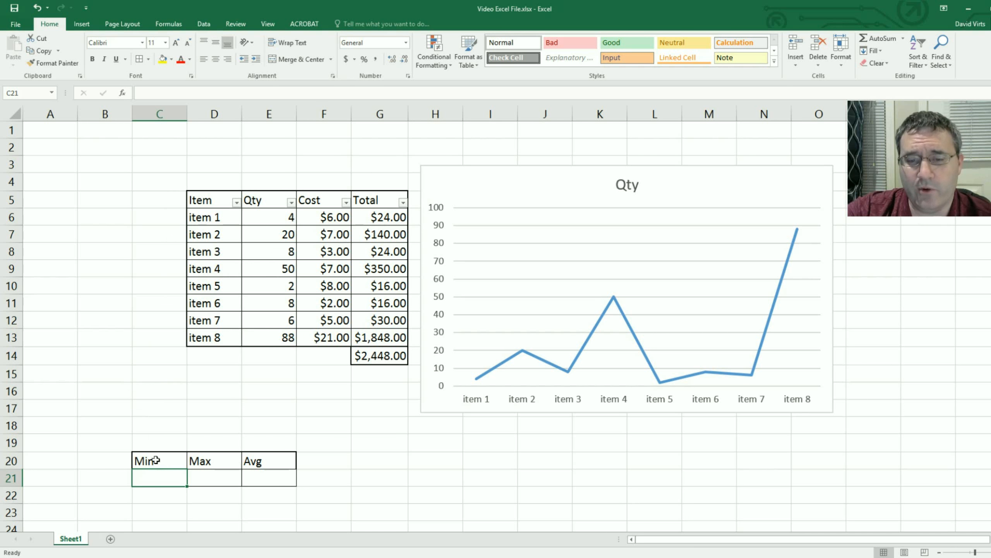
pyautogui.click(122, 95)
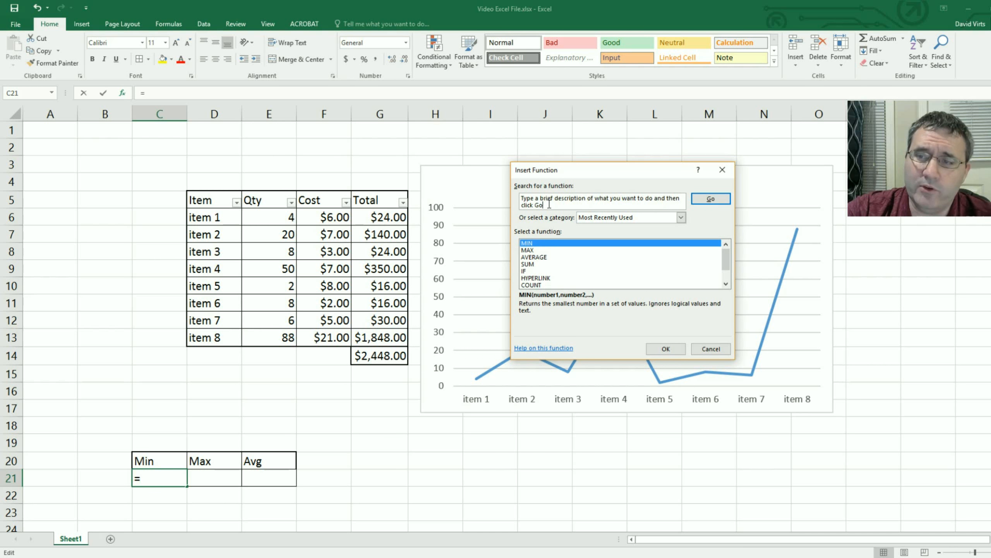
pyautogui.press('BackSpace')
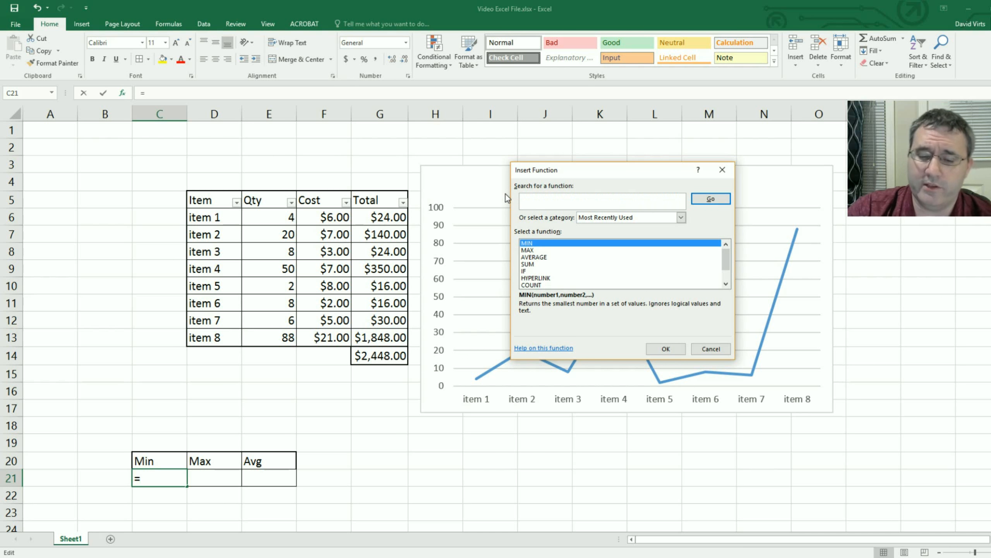
pyautogui.write('min')
pyautogui.press('Return')
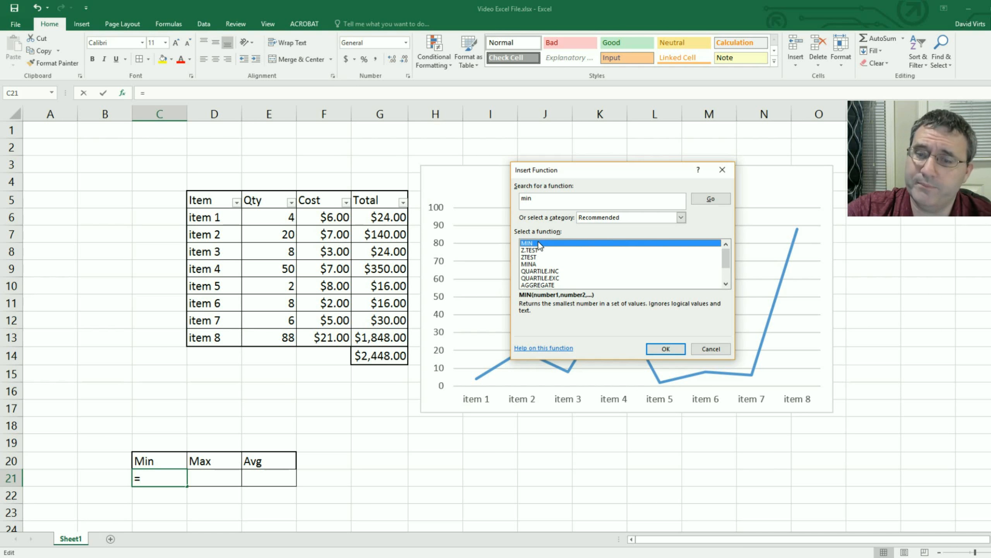
pyautogui.doubleClick(538, 242)
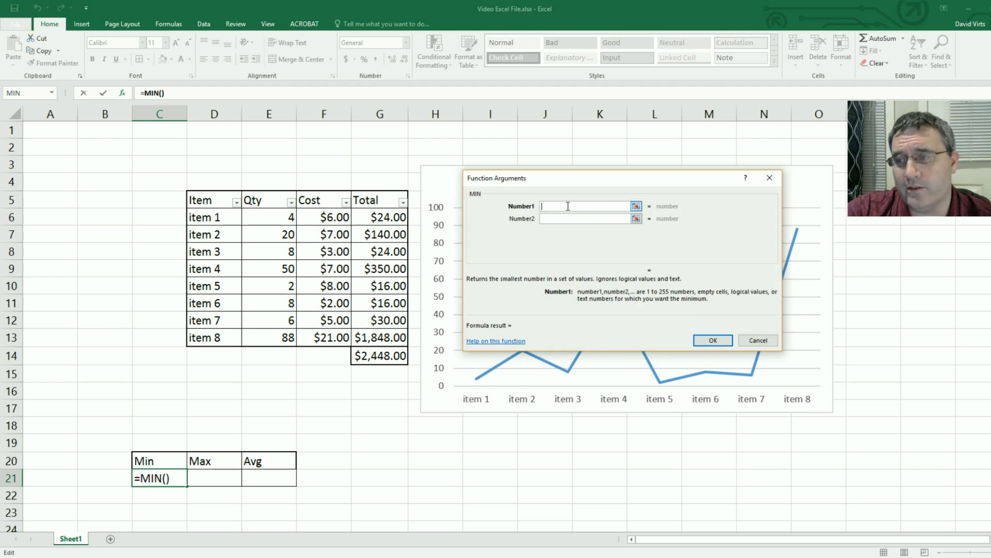
# - Set the MIN function's first argument to the Qty values E6:E13, complete the formula, and check it against the Qty column
pyautogui.click(280, 219)
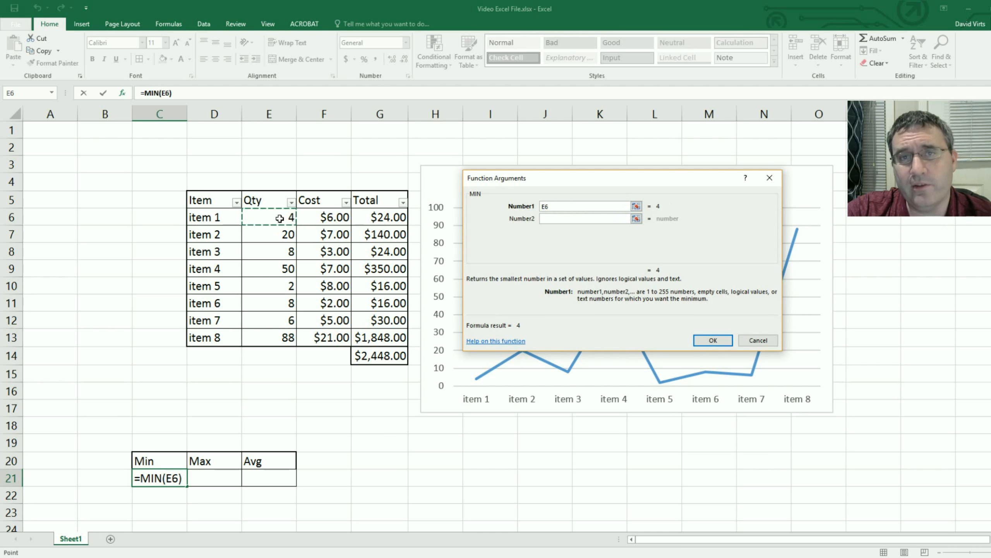
pyautogui.moveTo(280, 219); pyautogui.dragTo(278, 333)
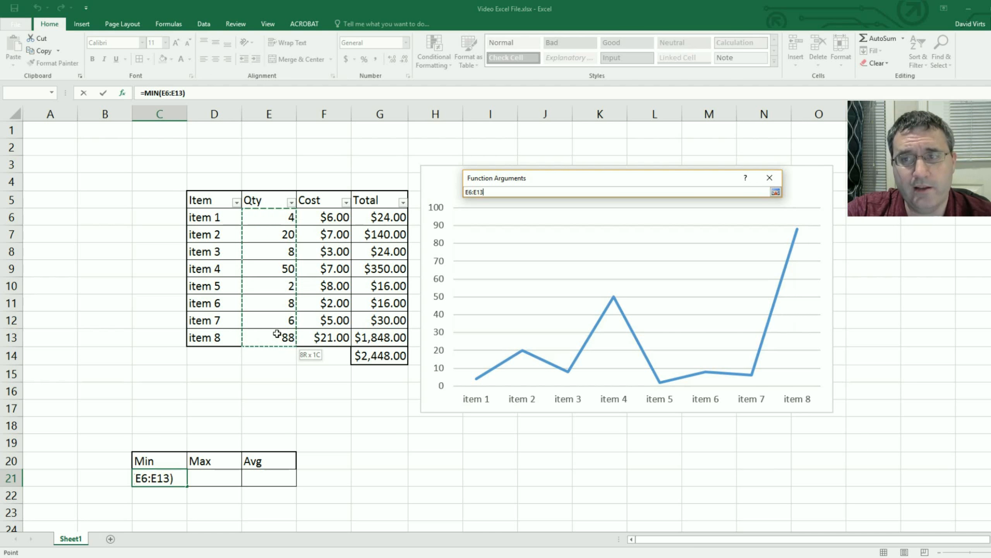
pyautogui.moveTo(277, 333); pyautogui.dragTo(278, 333)
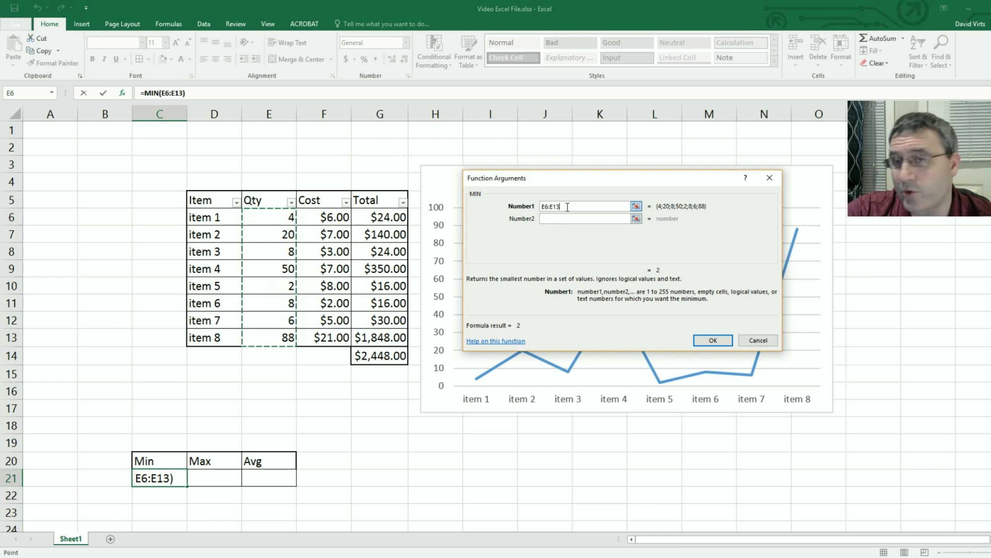
pyautogui.click(586, 205)
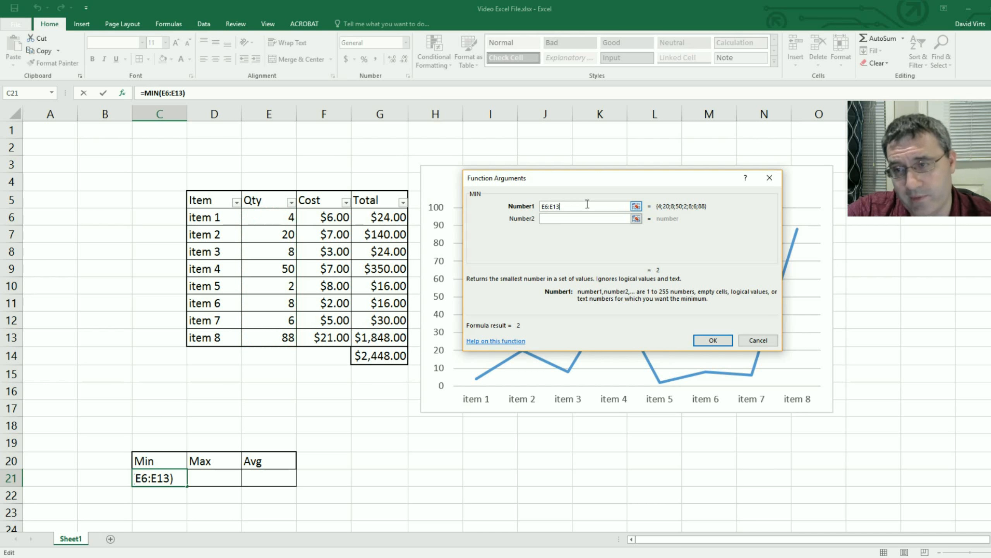
pyautogui.click(712, 340)
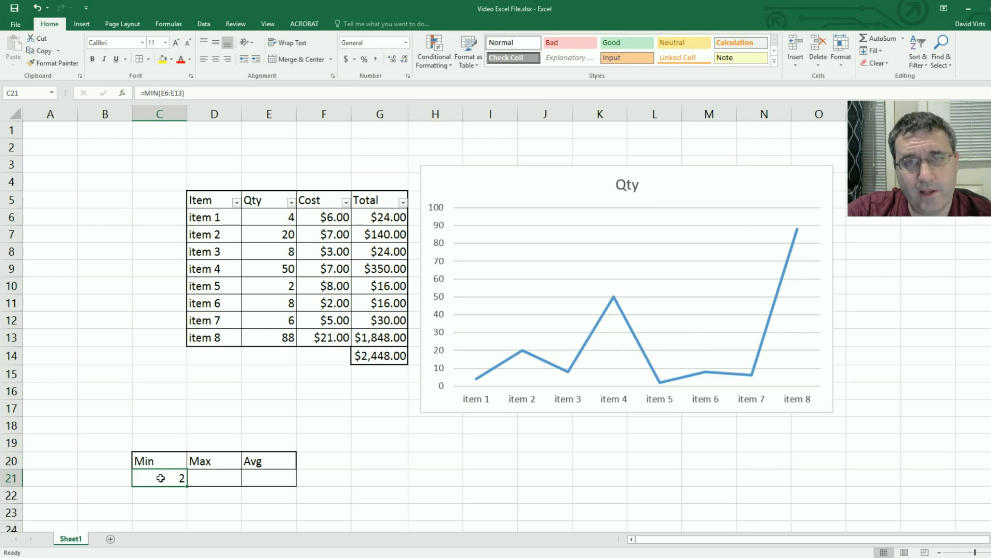
pyautogui.moveTo(282, 221); pyautogui.dragTo(272, 342)
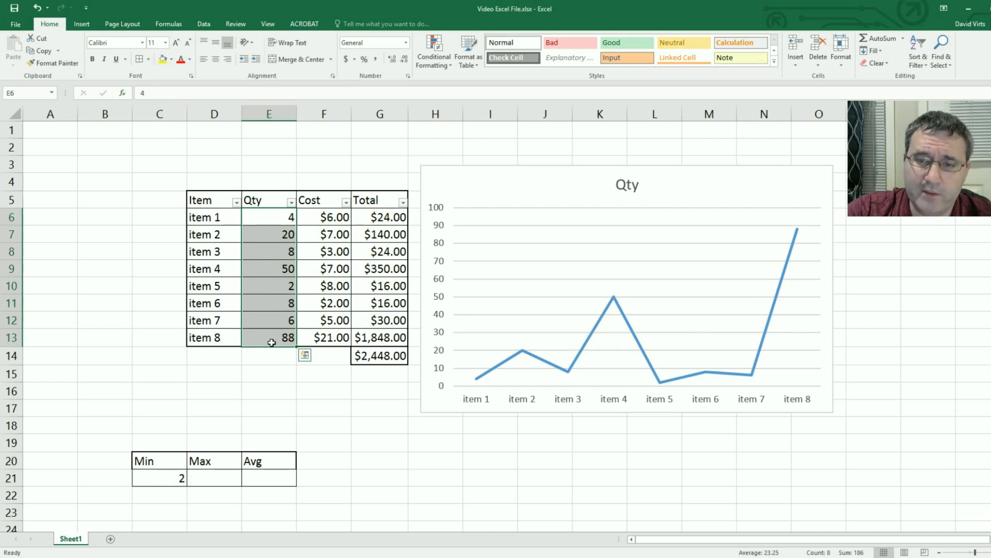
pyautogui.click(280, 287)
# - Insert a MAX function in cell D21 over the Qty values E6:E13 and check it against the Qty column
pyautogui.click(215, 477)
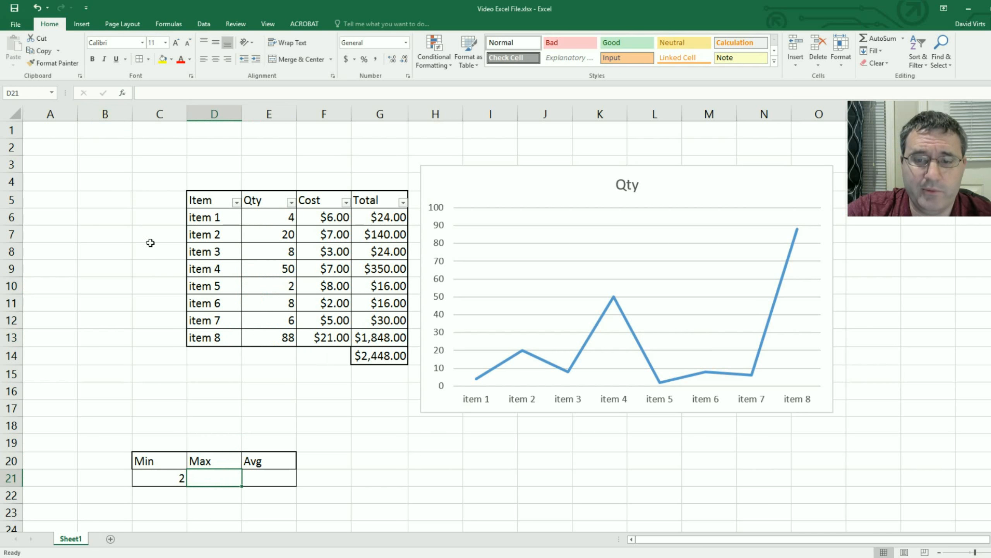
pyautogui.click(123, 93)
pyautogui.click(528, 250)
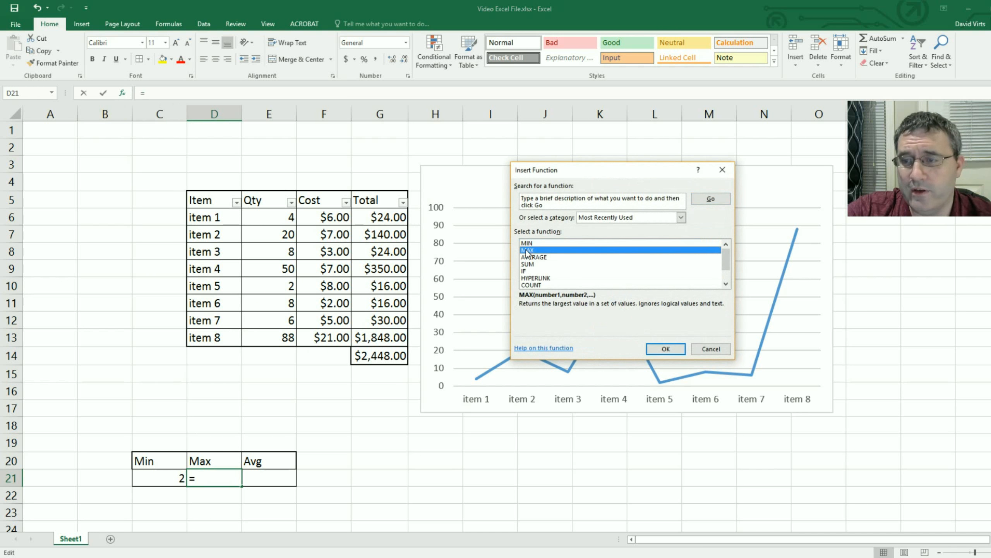
pyautogui.doubleClick(529, 252)
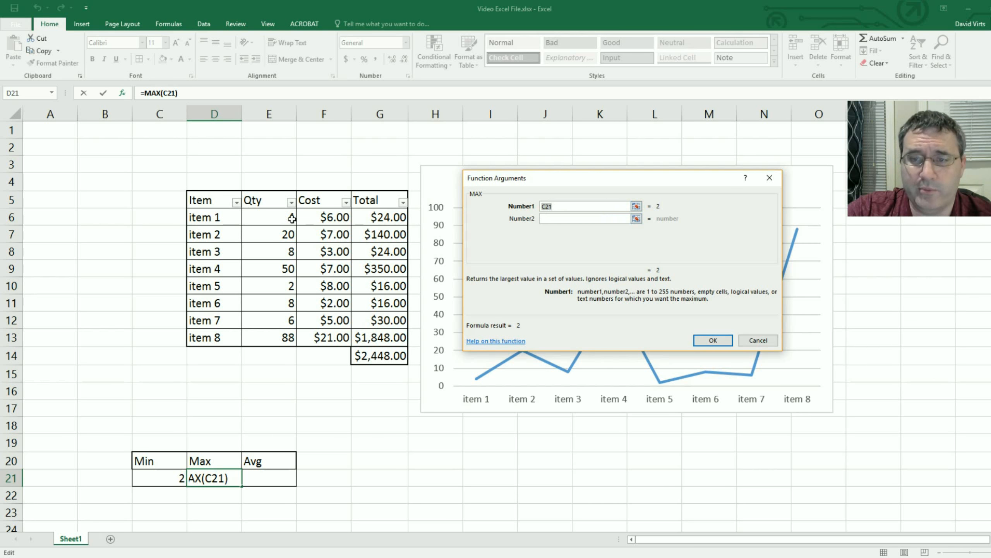
pyautogui.moveTo(283, 216); pyautogui.dragTo(267, 333)
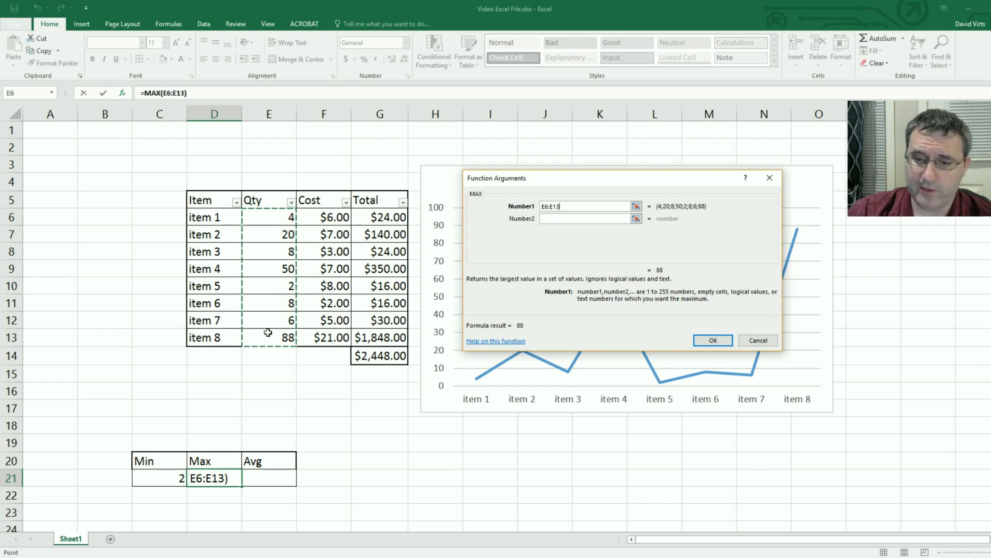
pyautogui.press('Return')
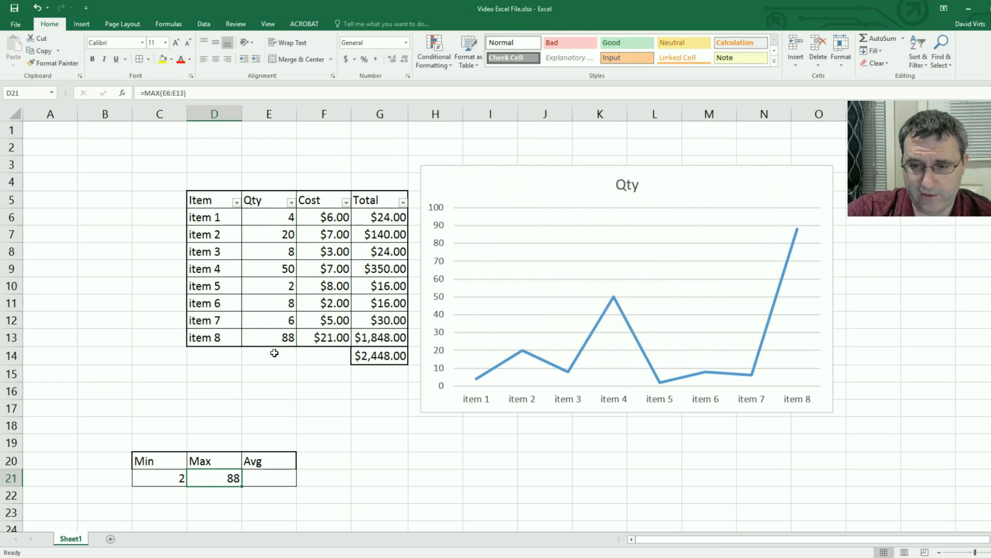
pyautogui.click(283, 340)
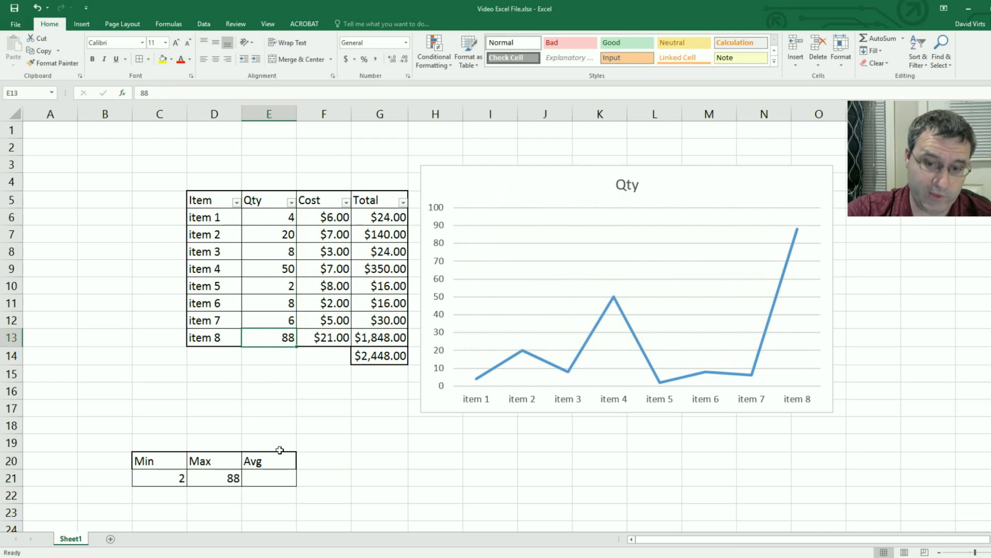
# - Insert an AVERAGE function in cell E21 under the Avg heading, using the Qty values E6:E13
pyautogui.click(282, 475)
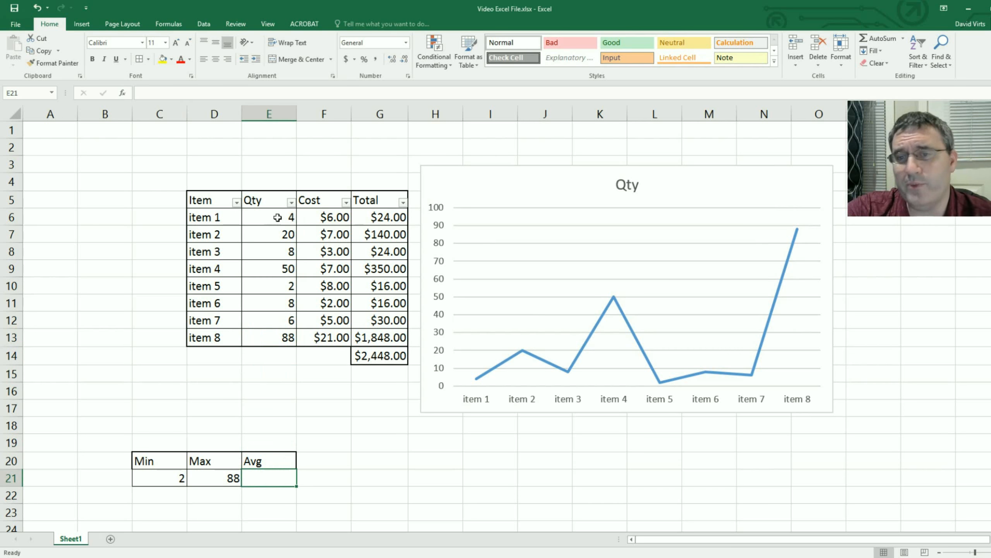
pyautogui.moveTo(277, 217); pyautogui.dragTo(284, 337)
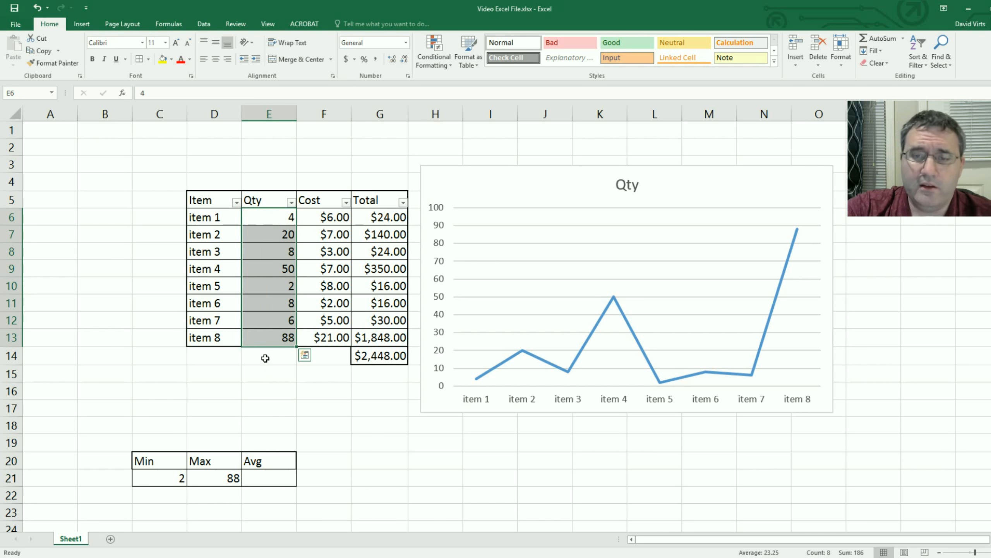
pyautogui.click(281, 482)
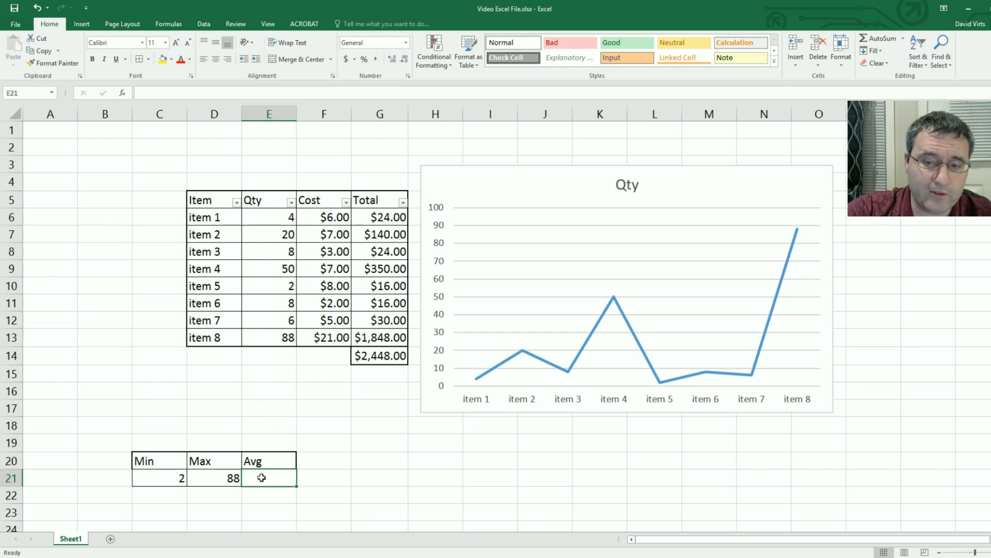
pyautogui.click(123, 94)
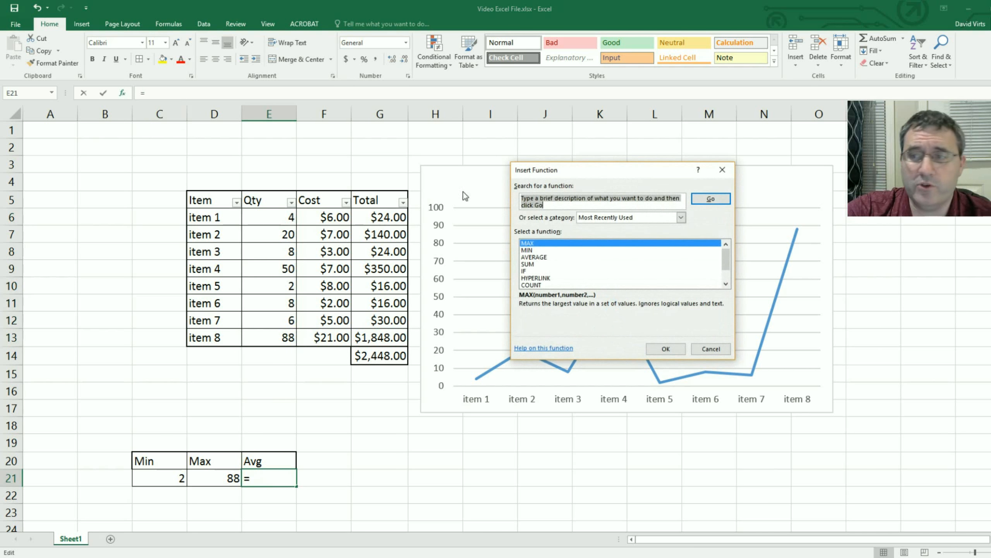
pyautogui.doubleClick(547, 257)
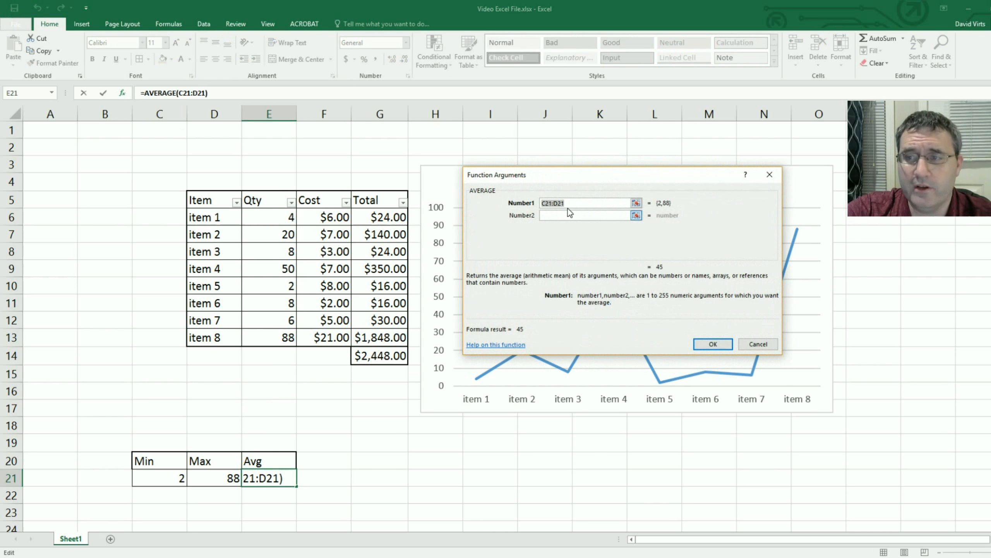
pyautogui.moveTo(286, 219); pyautogui.dragTo(276, 341)
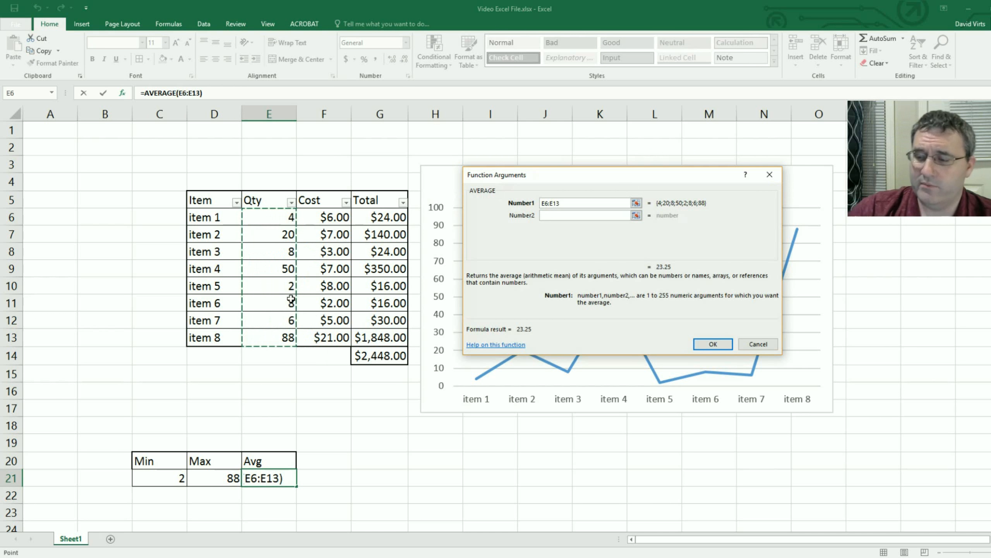
pyautogui.press('Return')
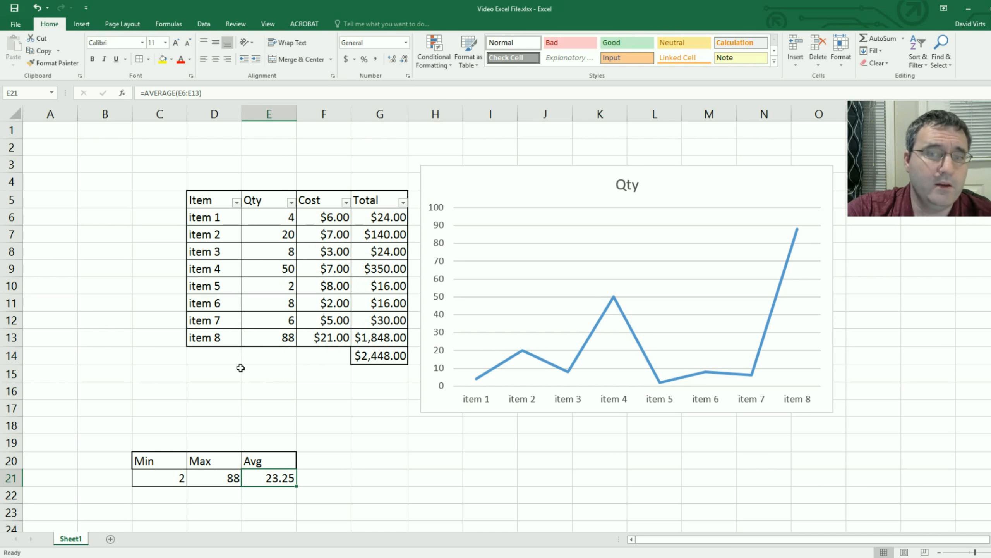
pyautogui.click(371, 444)
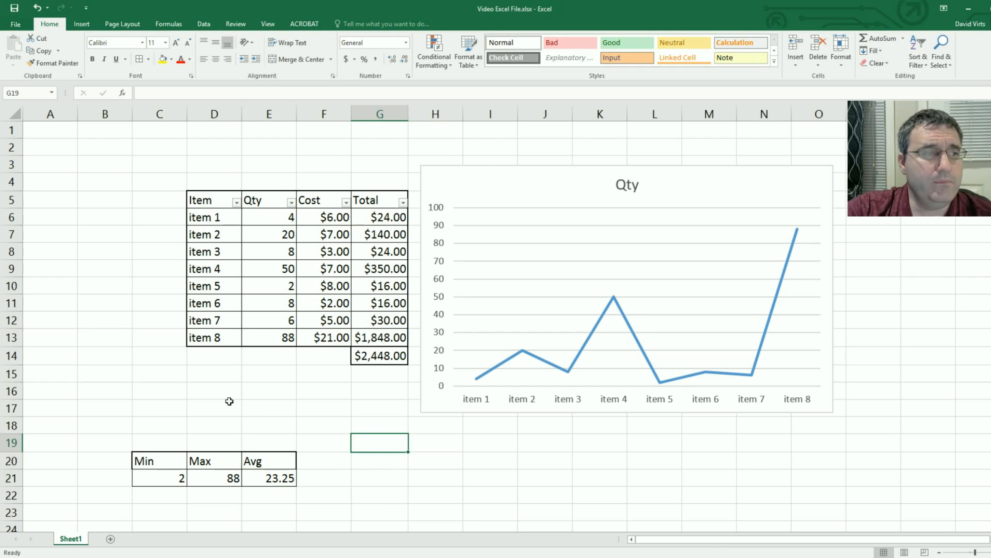
# - Browse the built-in workbook themes and apply the Badge theme
pyautogui.click(166, 387)
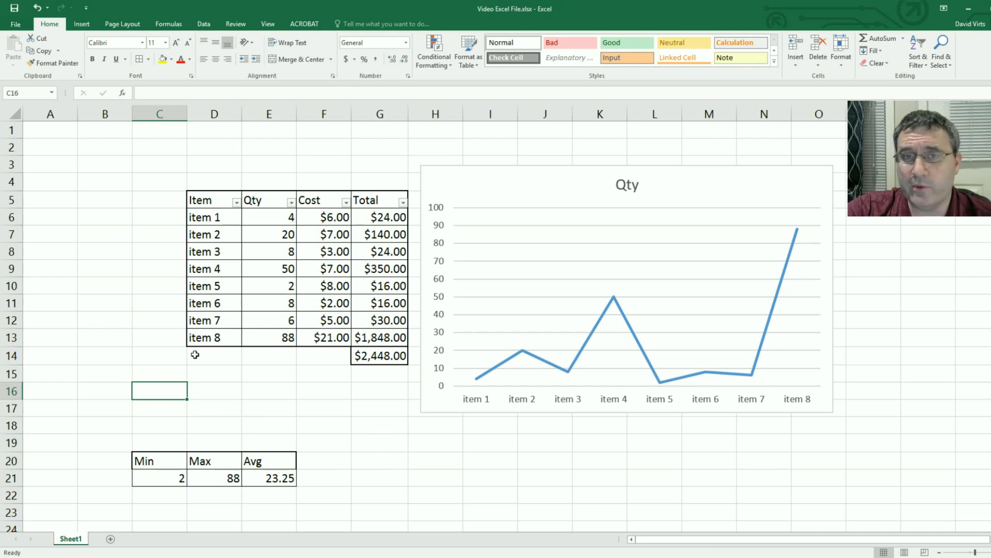
pyautogui.click(81, 25)
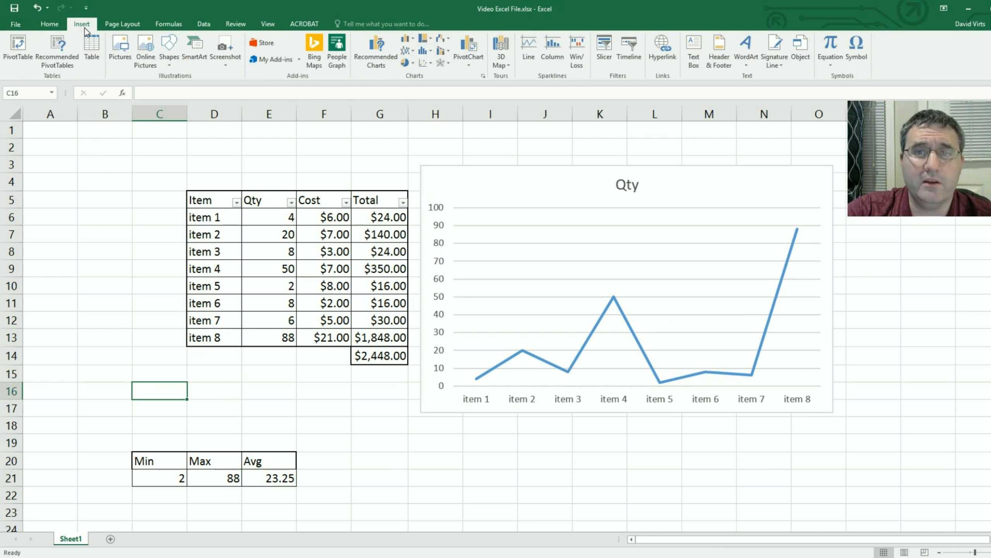
pyautogui.click(141, 24)
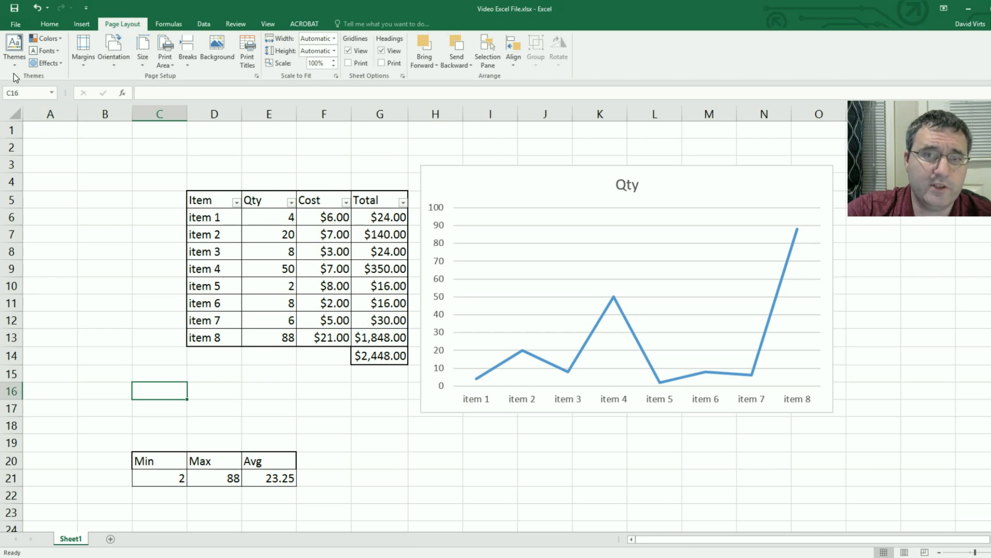
pyautogui.click(16, 59)
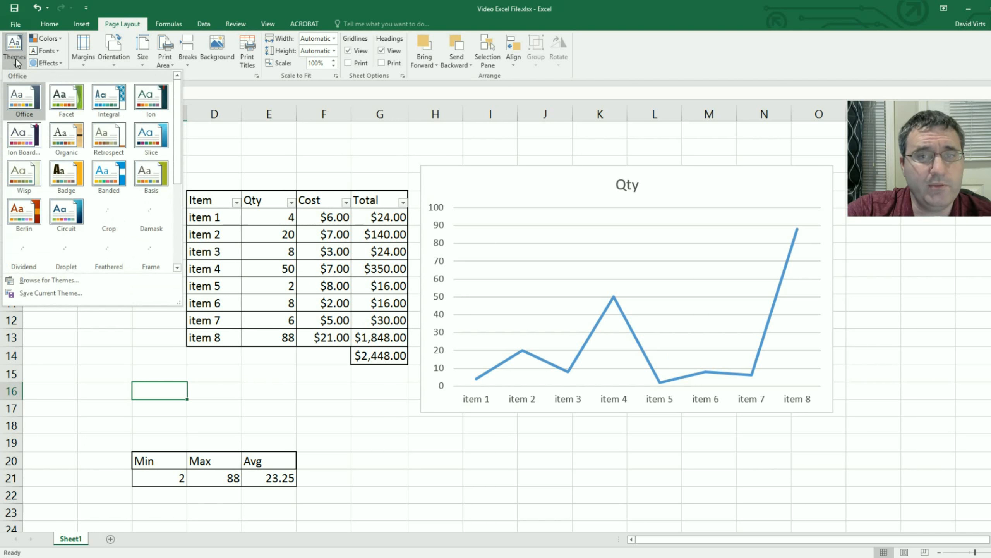
pyautogui.scroll(-3, 129, 154)
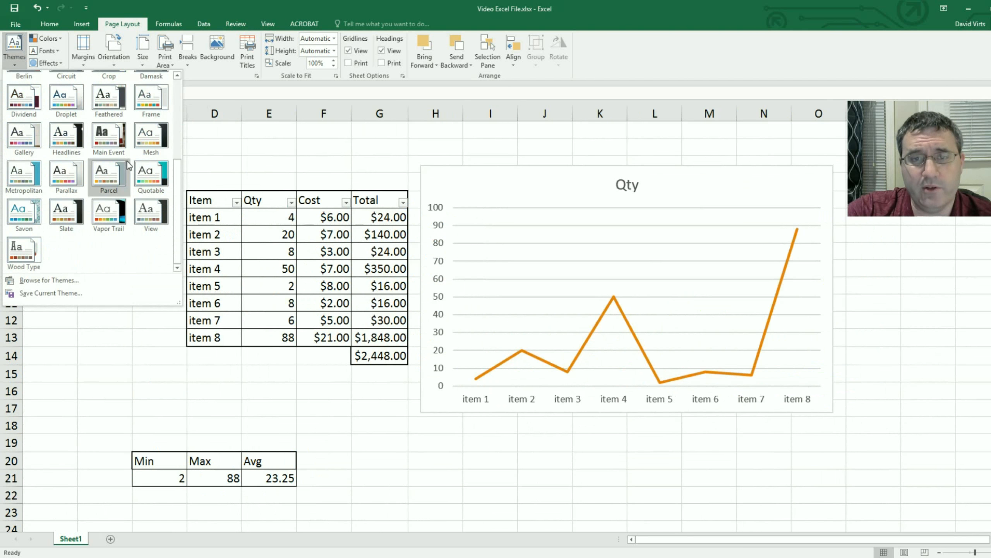
pyautogui.scroll(4, 129, 154)
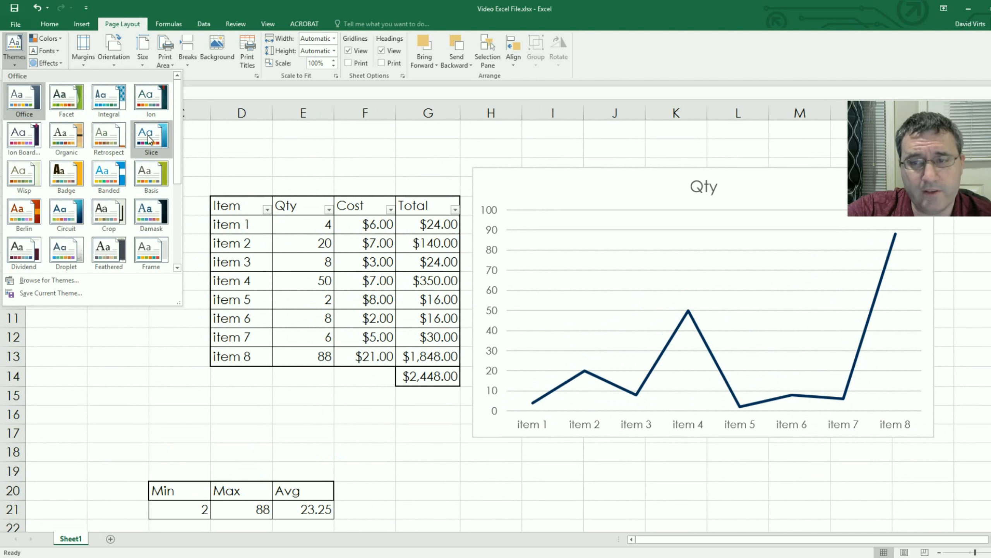
pyautogui.click(61, 179)
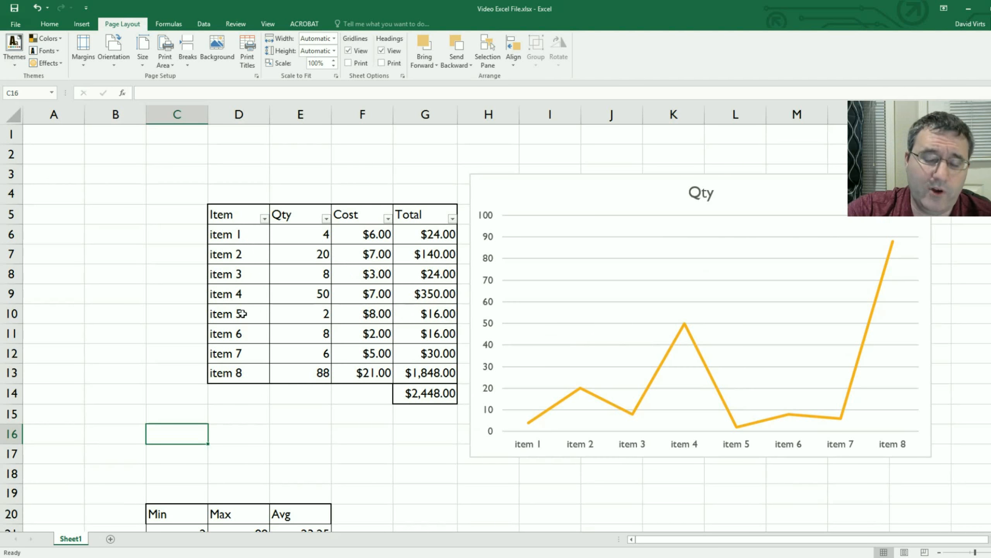
# - Look over the restyled sheet and change the workbook theme back to Office
pyautogui.scroll(-3, 303, 257)
pyautogui.scroll(3, 330, 304)
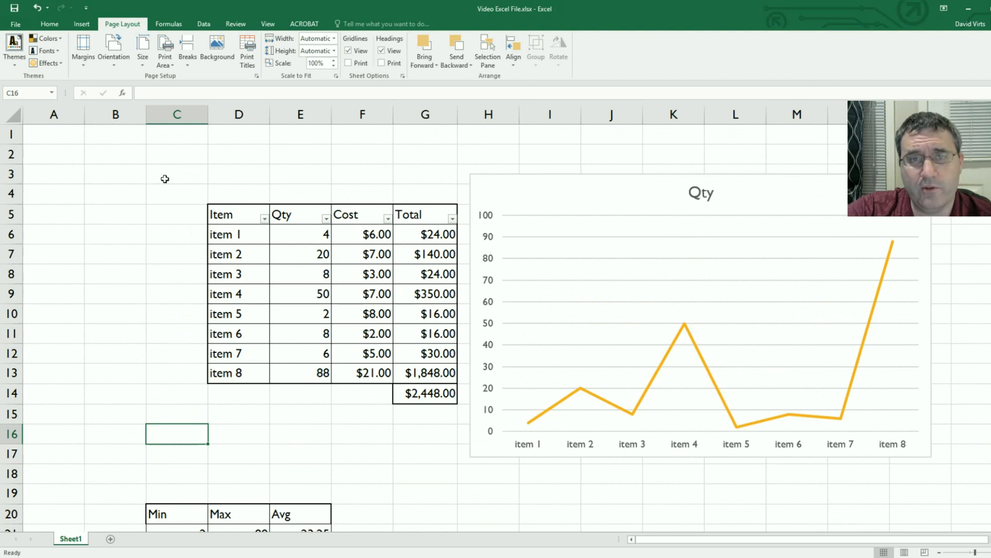
pyautogui.click(18, 63)
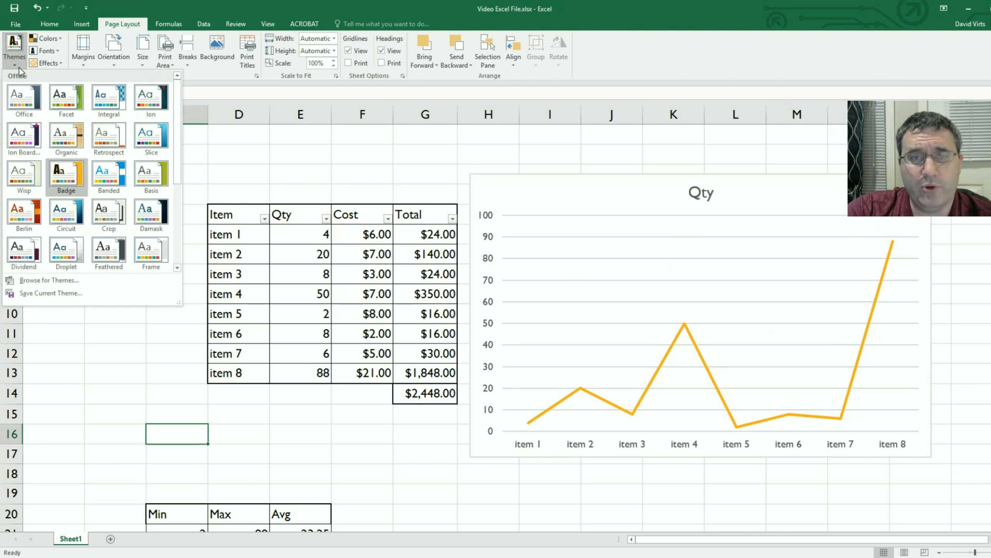
pyautogui.click(13, 97)
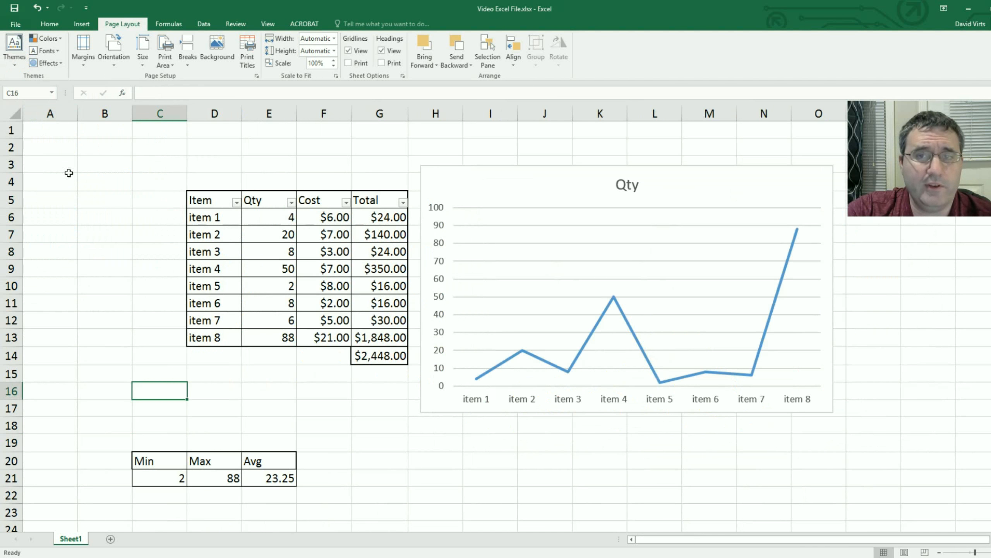
pyautogui.click(152, 267)
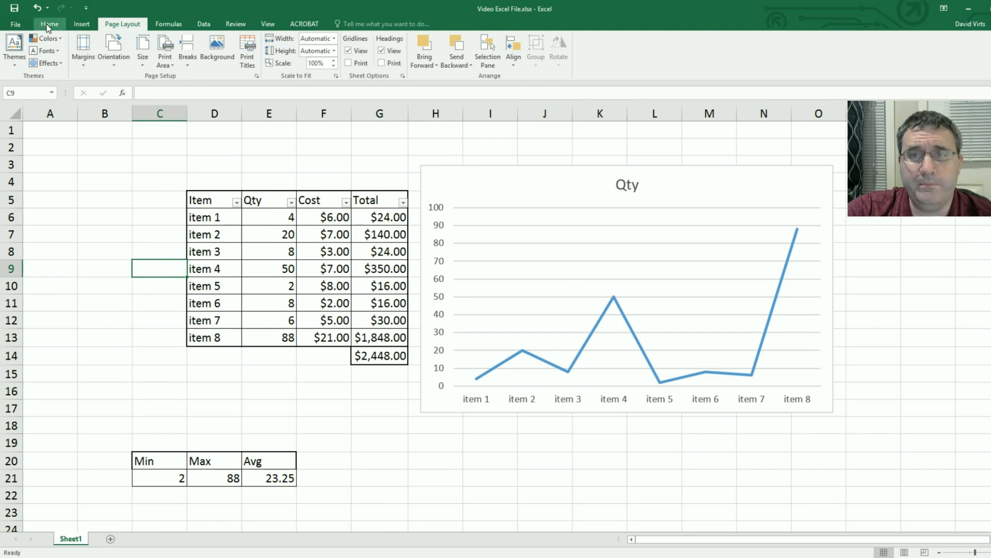
pyautogui.click(202, 25)
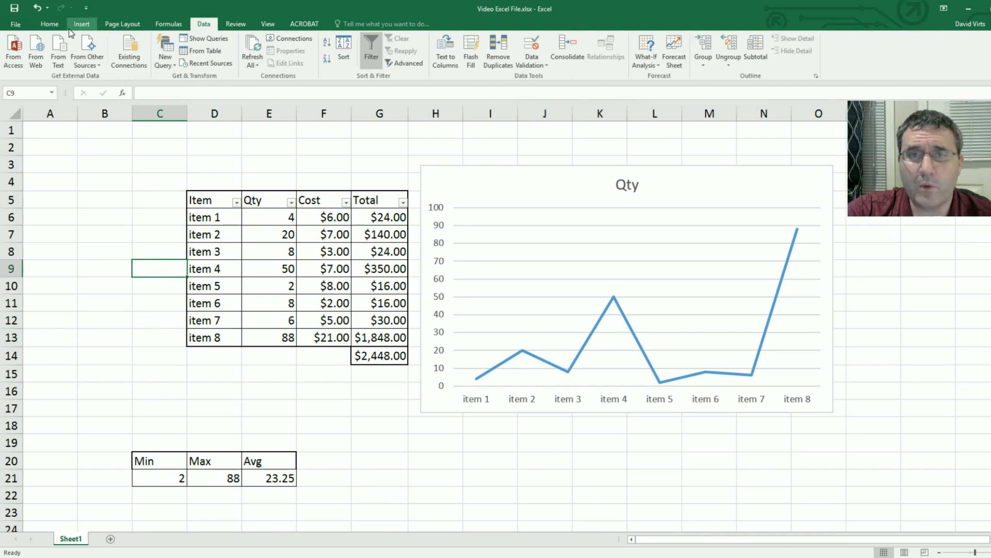
# - Add a Less Than conditional formatting rule with value 5 and Light Red Fill with Dark Red Text to the Qty values E6:E13
pyautogui.click(49, 24)
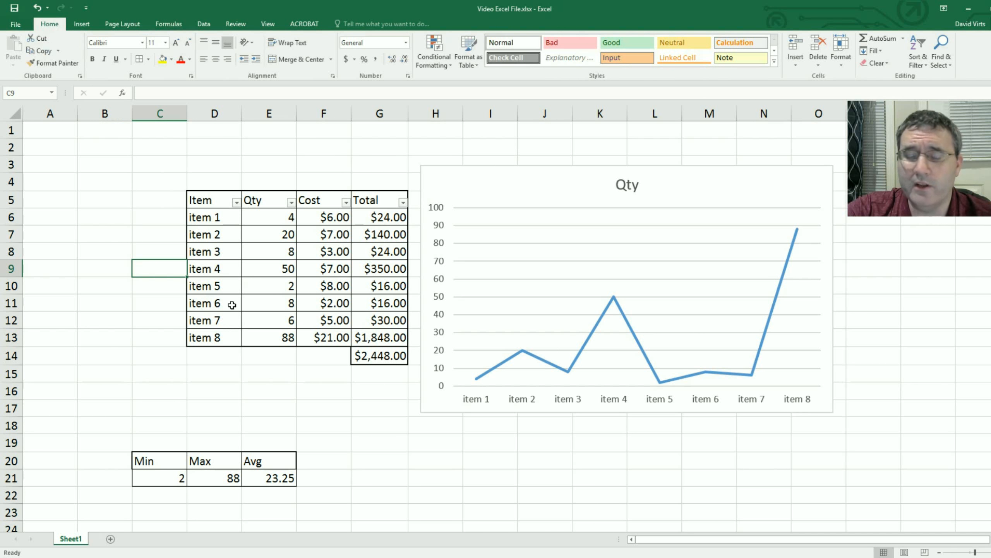
pyautogui.click(284, 215)
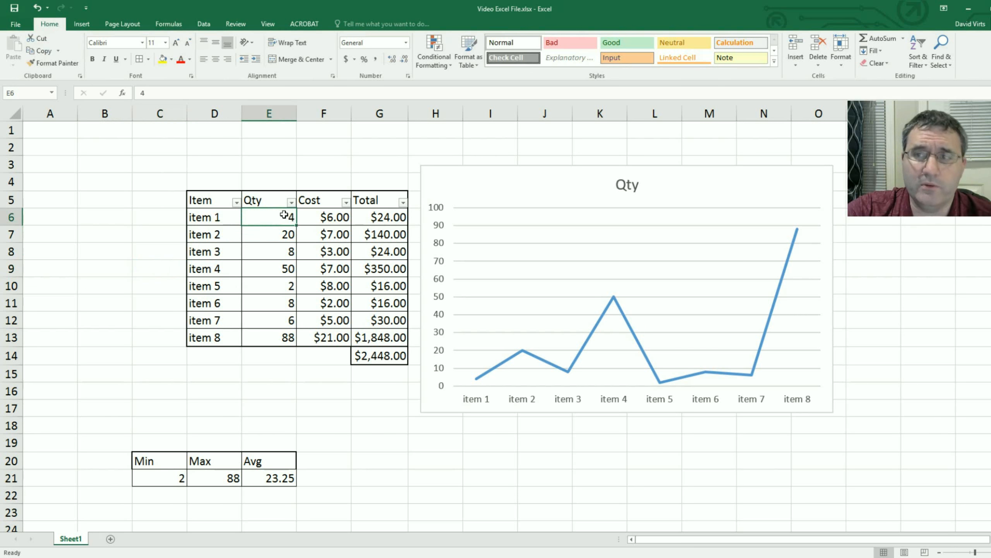
pyautogui.moveTo(283, 215); pyautogui.dragTo(288, 337)
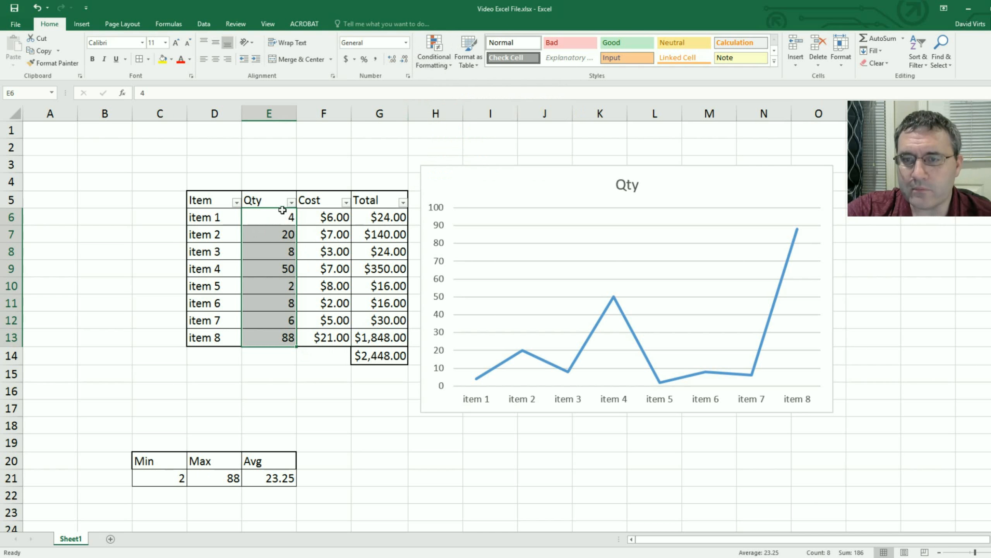
pyautogui.click(432, 63)
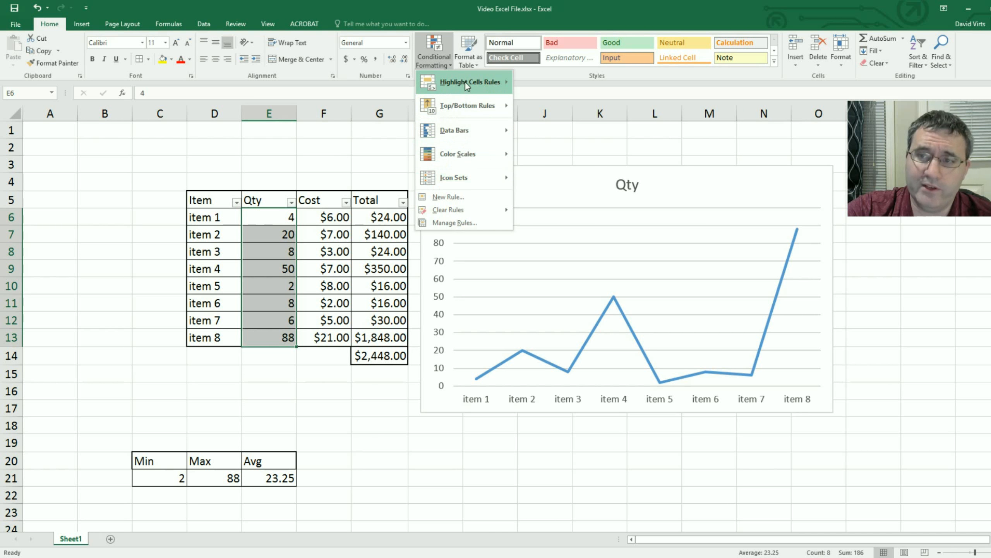
pyautogui.moveTo(467, 81)
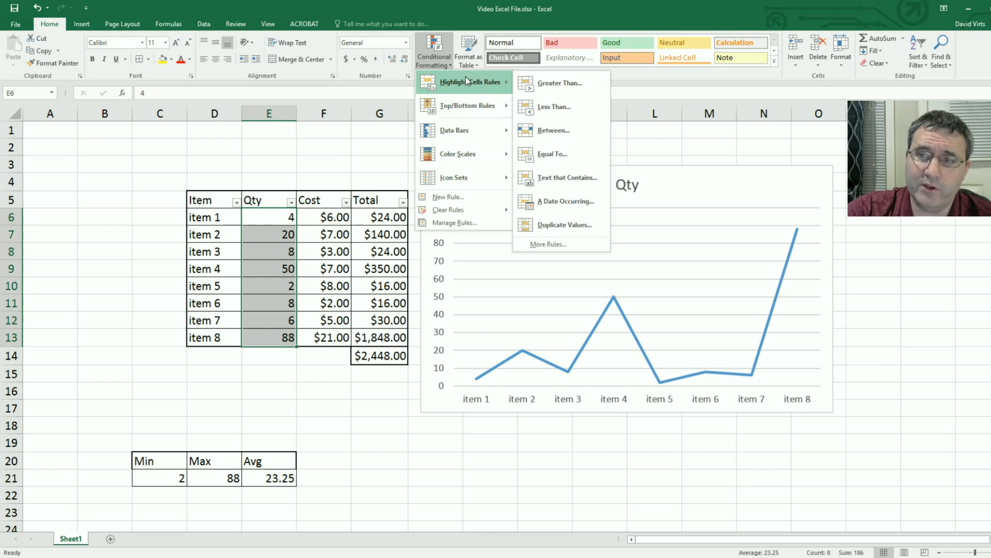
pyautogui.click(559, 106)
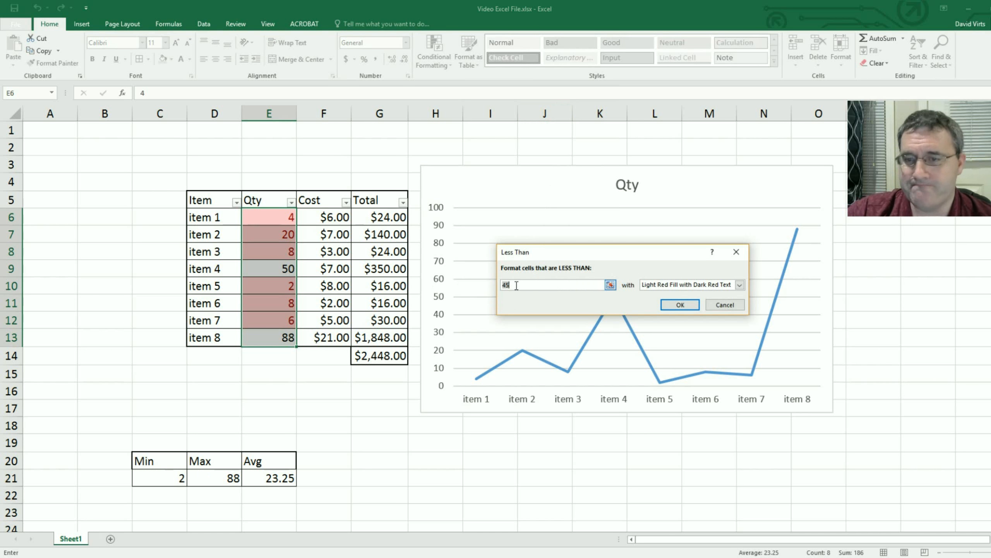
pyautogui.write('5')
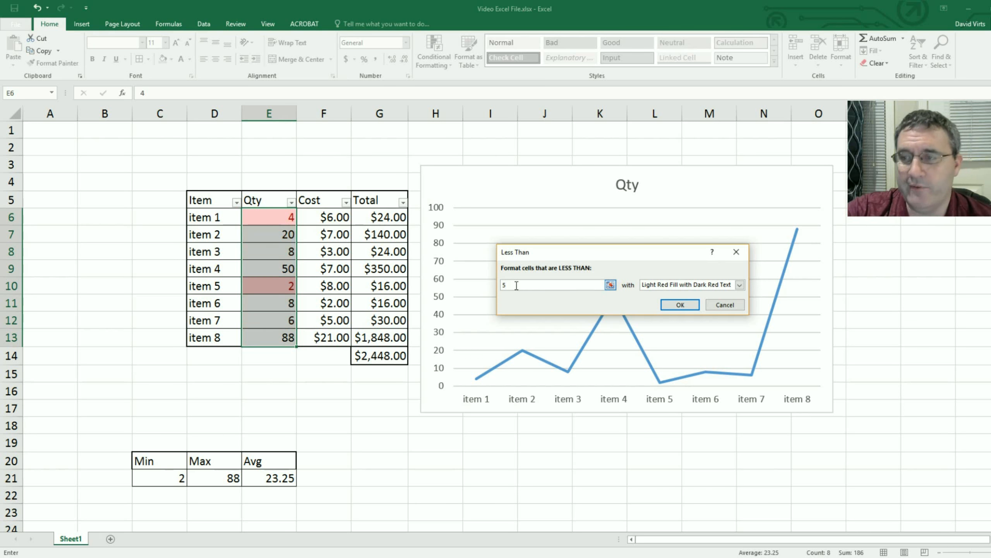
pyautogui.click(677, 306)
pyautogui.click(105, 234)
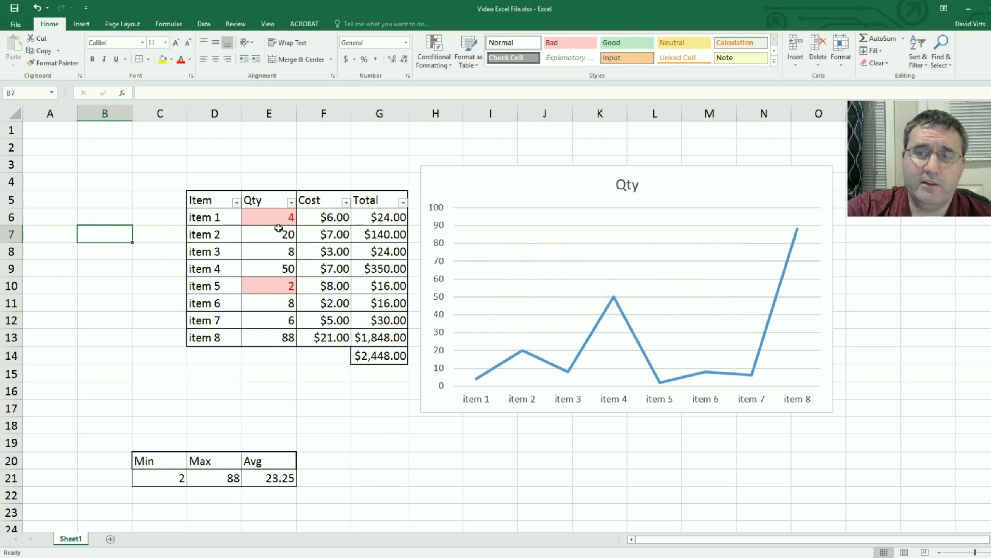
# - Change the Qty of item 6 to 3 to test the conditional formatting rule
pyautogui.click(285, 307)
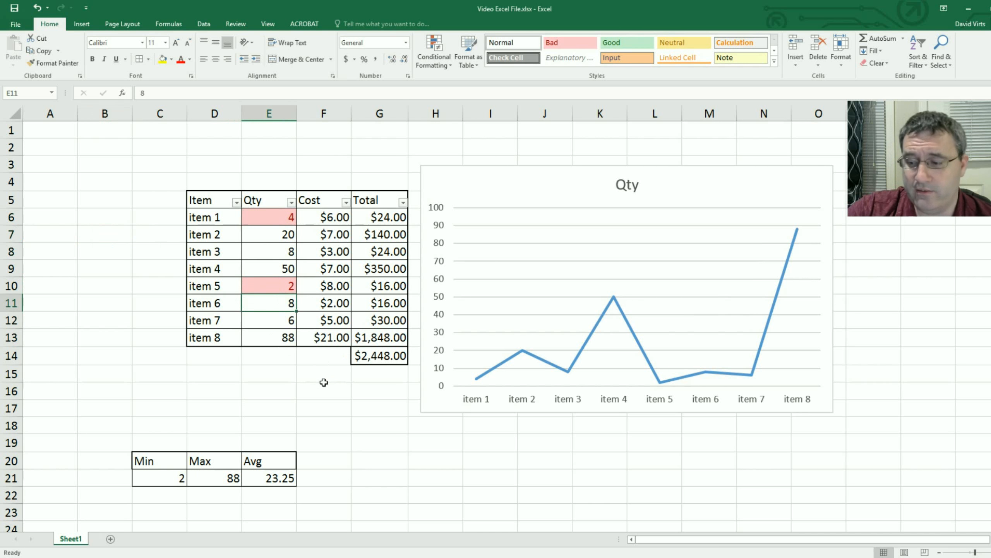
pyautogui.write('3')
pyautogui.press('Return')
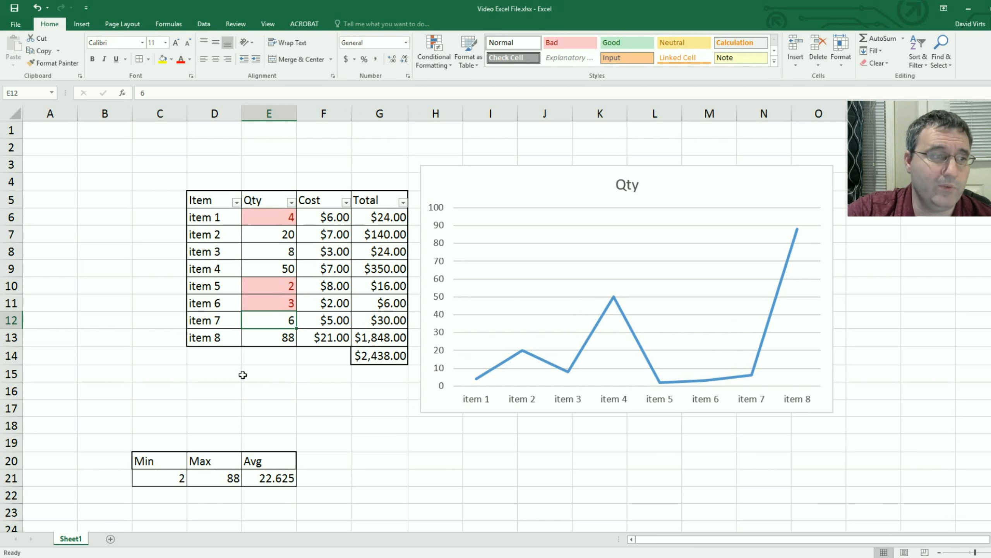
pyautogui.click(121, 283)
pyautogui.click(121, 251)
pyautogui.click(121, 234)
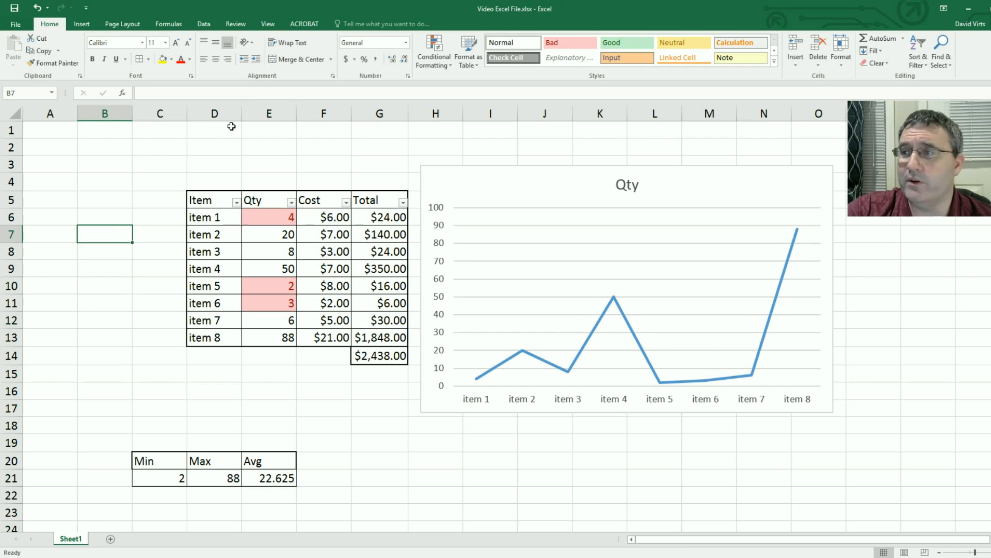
pyautogui.click(149, 183)
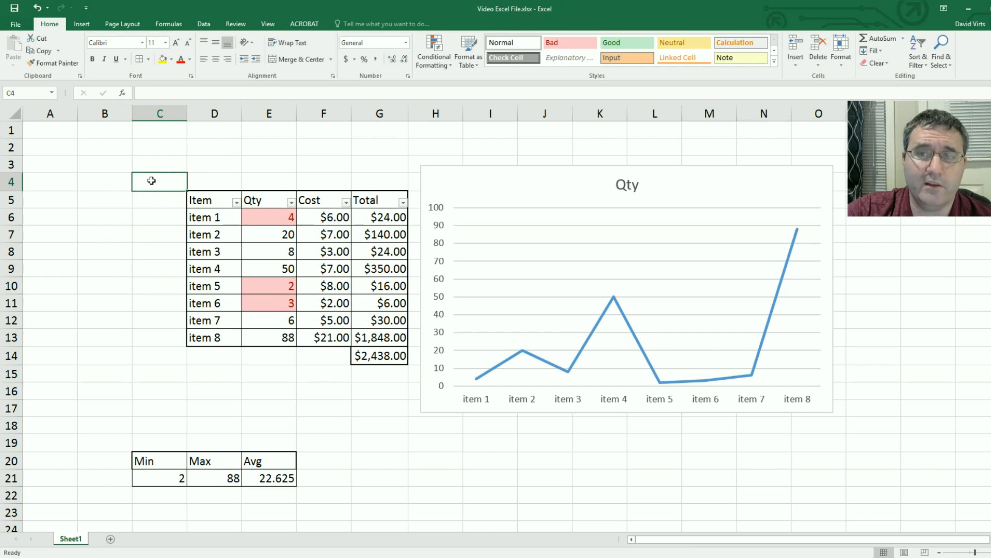
pyautogui.click(183, 25)
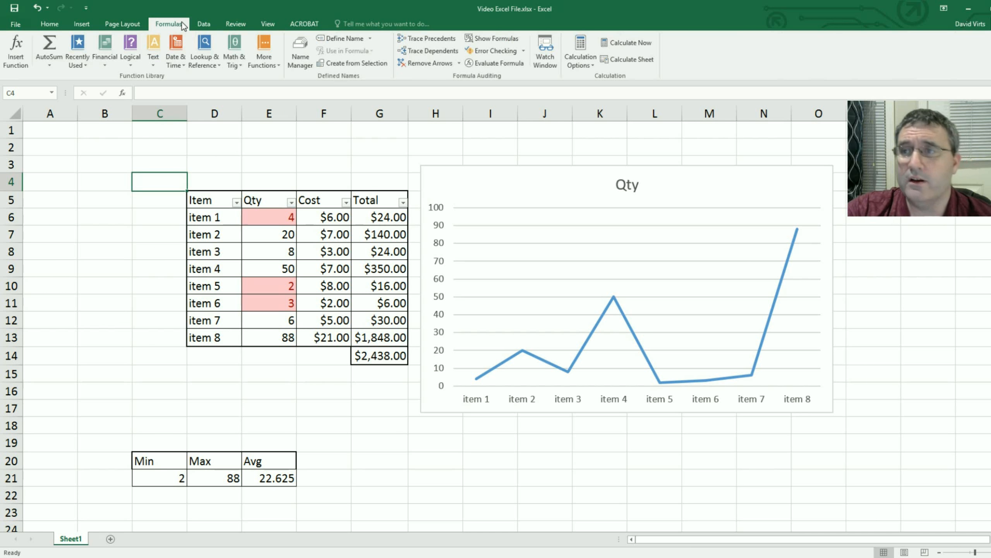
pyautogui.click(50, 25)
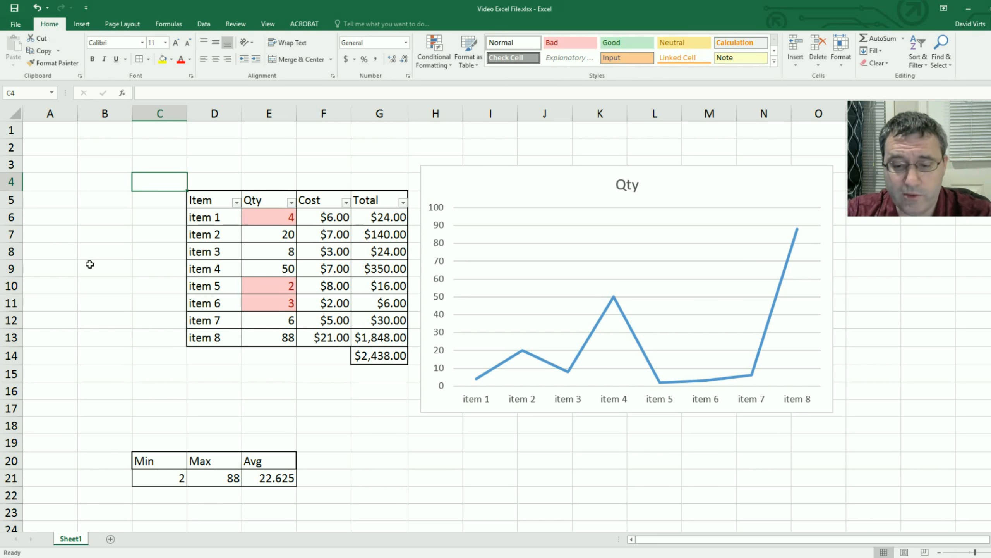
# - Run a spell check on the sheet and ignore each flagged occurrence of Qty and Avg
pyautogui.press('F7')
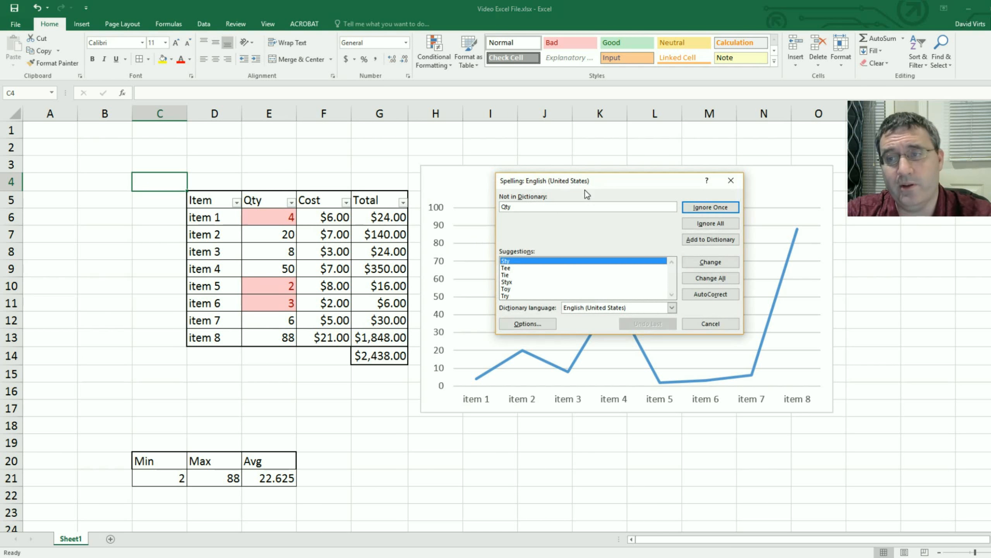
pyautogui.moveTo(590, 181); pyautogui.dragTo(481, 236)
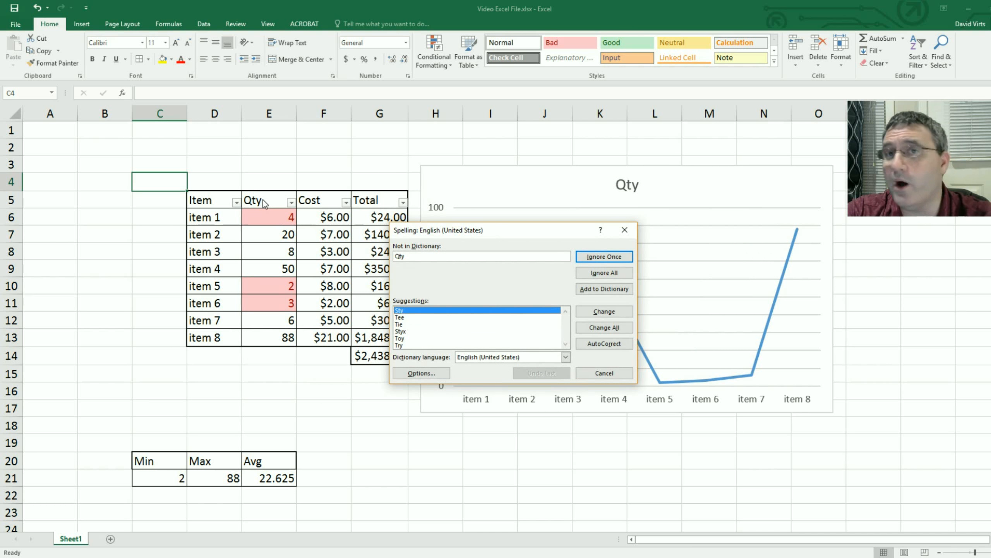
pyautogui.click(599, 257)
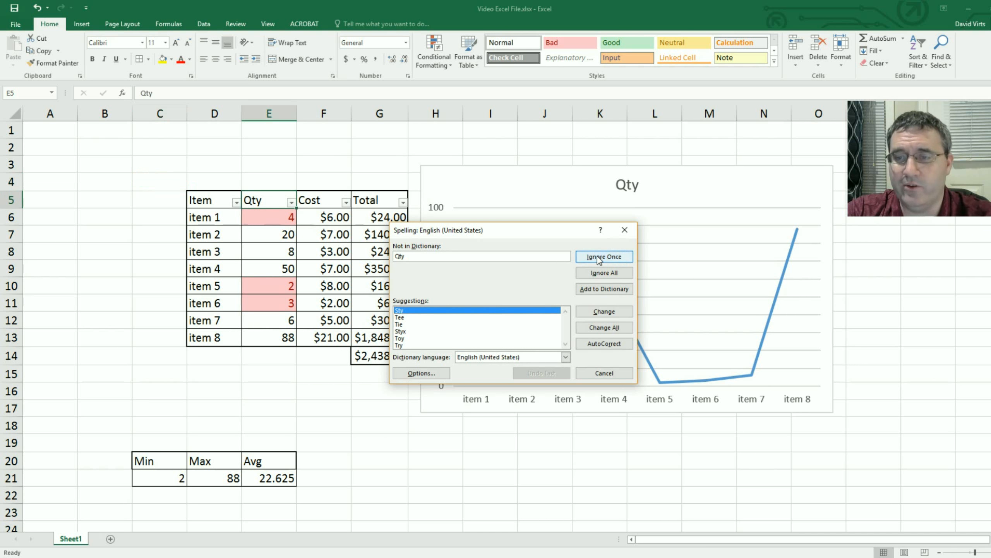
pyautogui.click(600, 258)
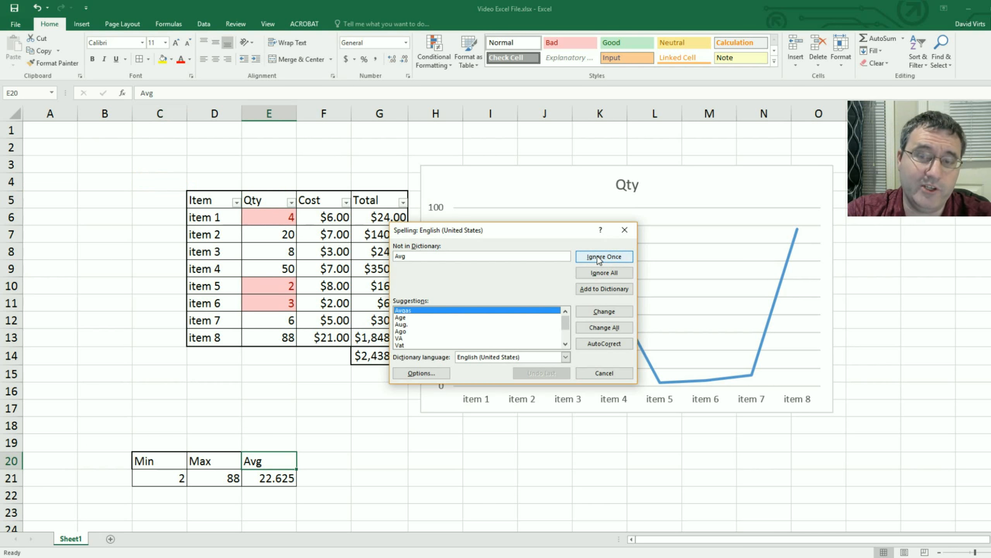
pyautogui.click(599, 256)
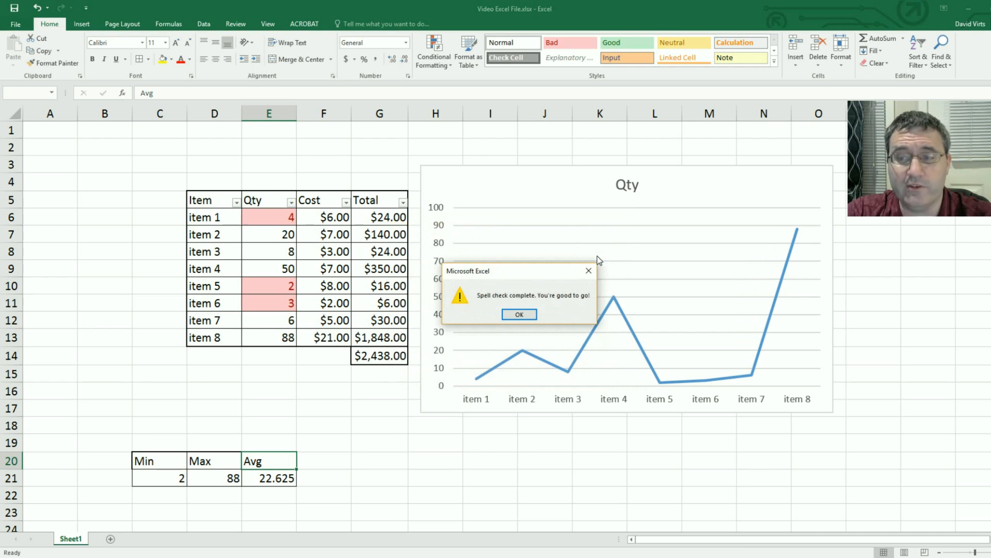
pyautogui.click(521, 315)
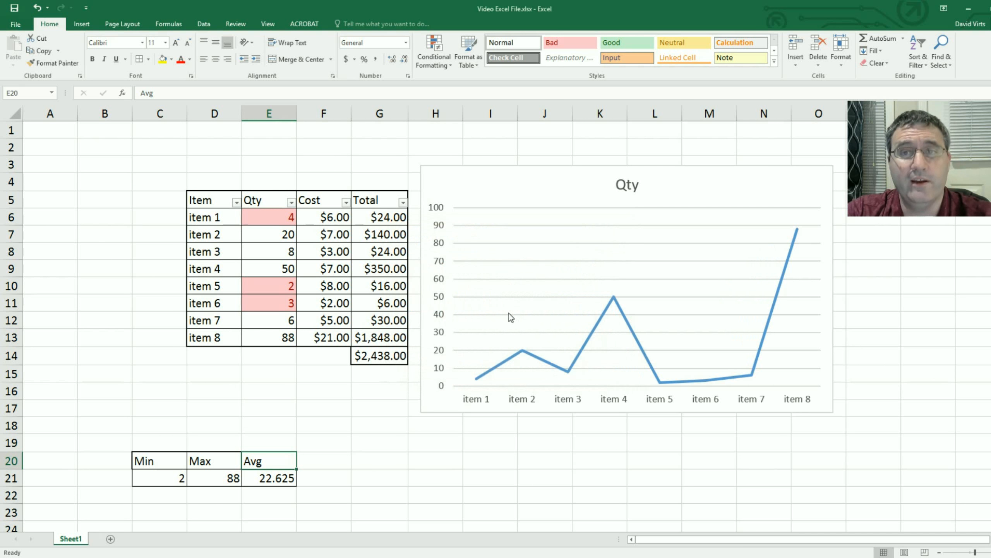
pyautogui.click(120, 218)
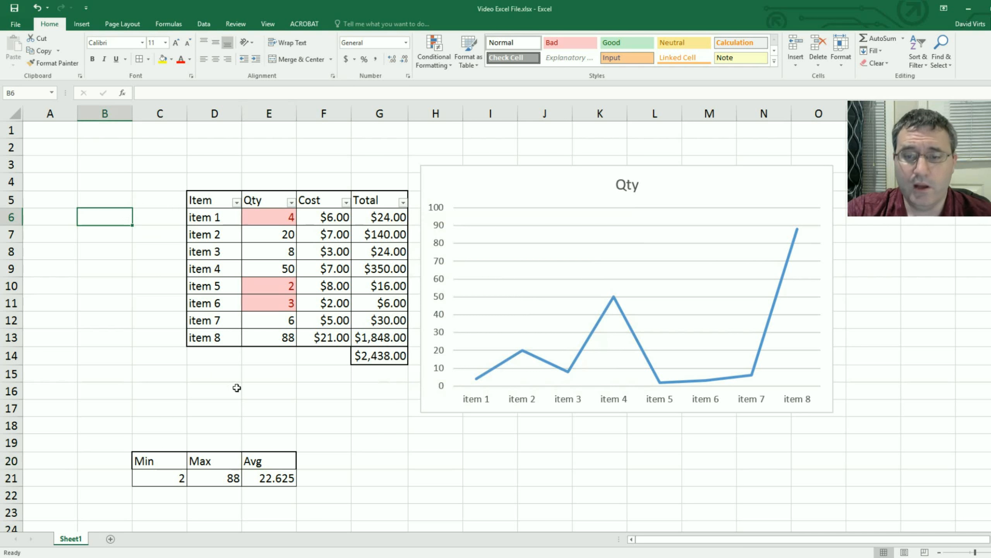
# - Enter the date 3/3/13 in cell E17
pyautogui.click(258, 405)
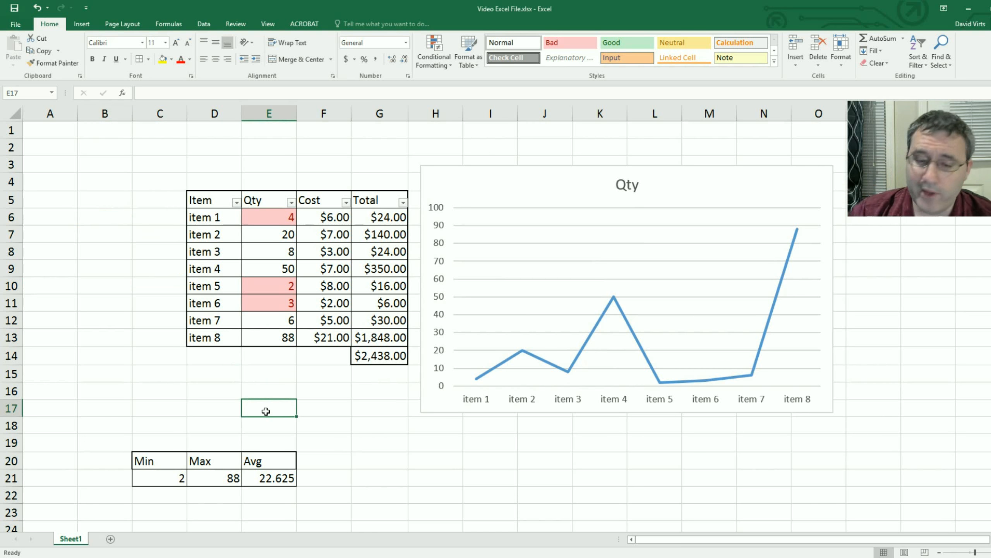
pyautogui.write('3/')
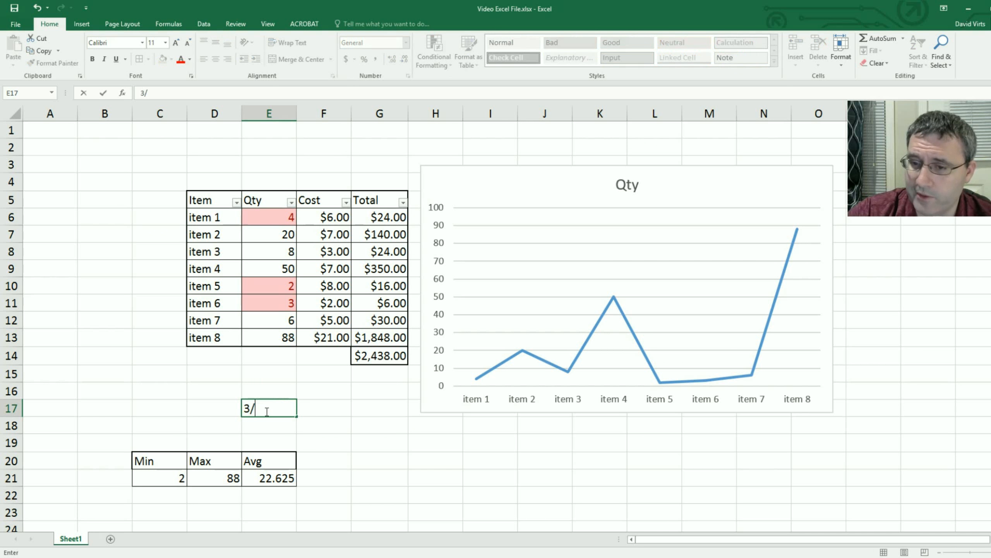
pyautogui.write('3/')
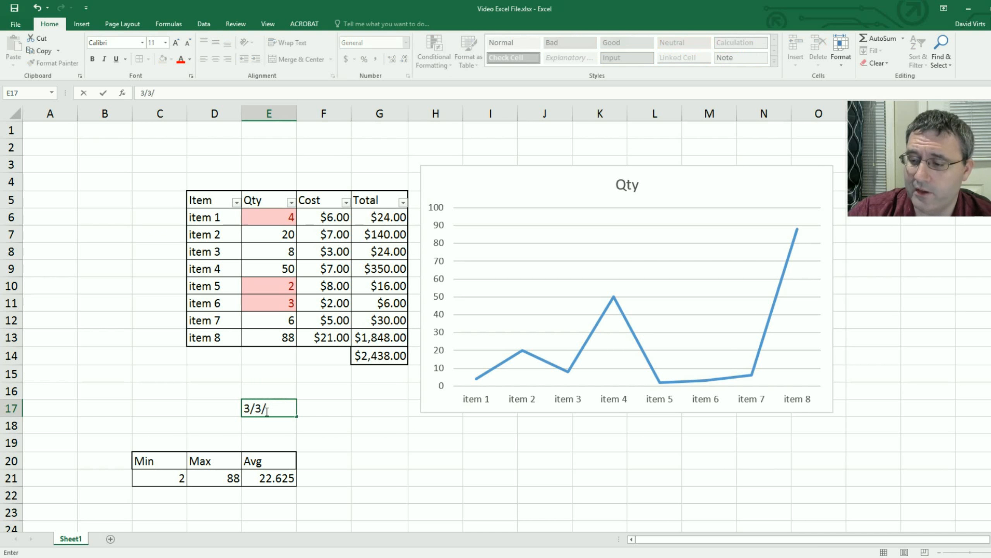
pyautogui.write('13')
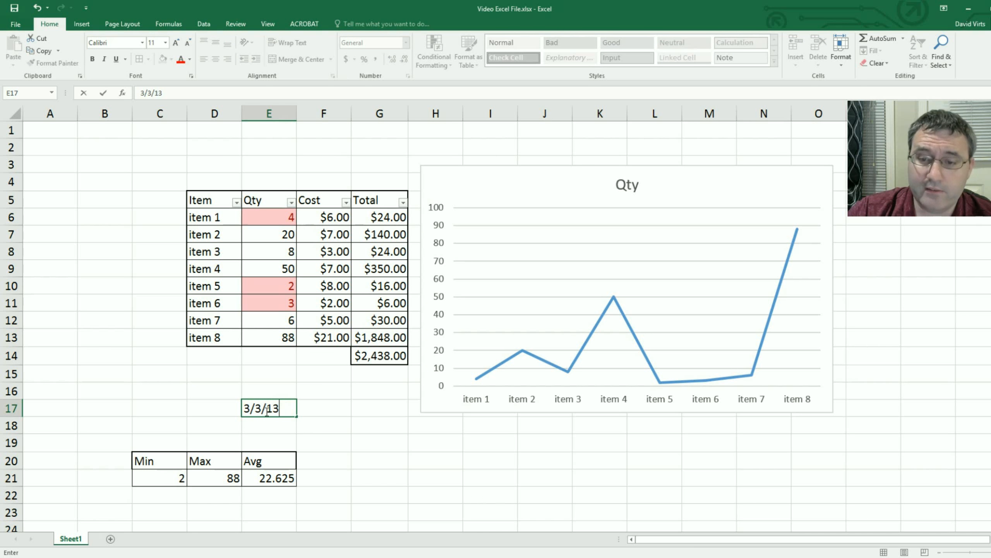
pyautogui.press('Return')
# - Compare the number format of the date in E17 with that of empty cell D17, and look through the available number formats
pyautogui.click(265, 410)
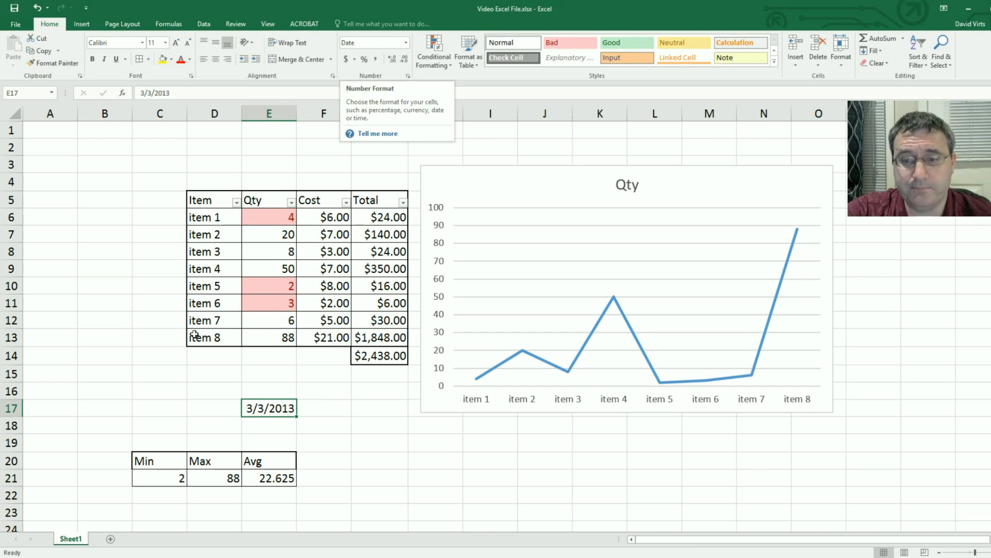
pyautogui.click(203, 406)
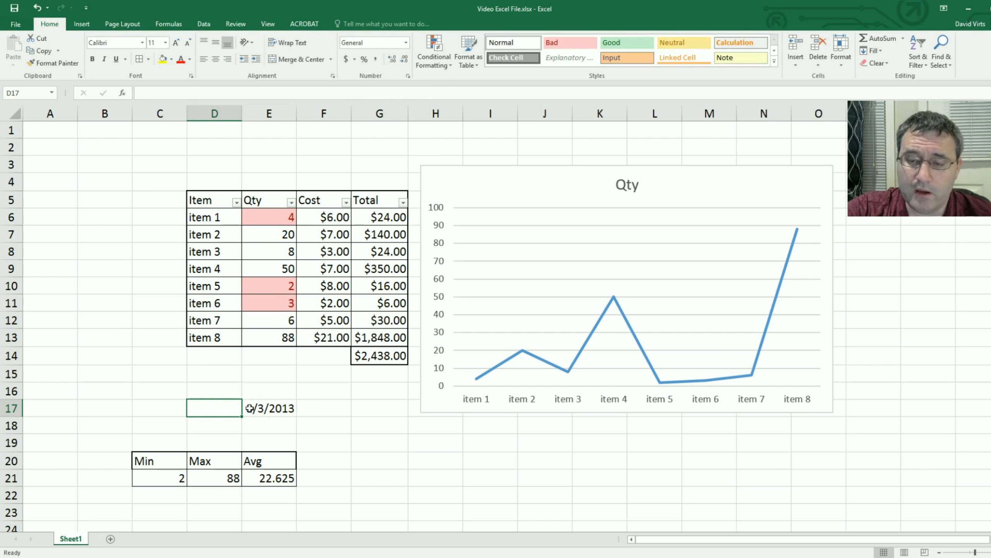
pyautogui.click(278, 410)
pyautogui.click(212, 407)
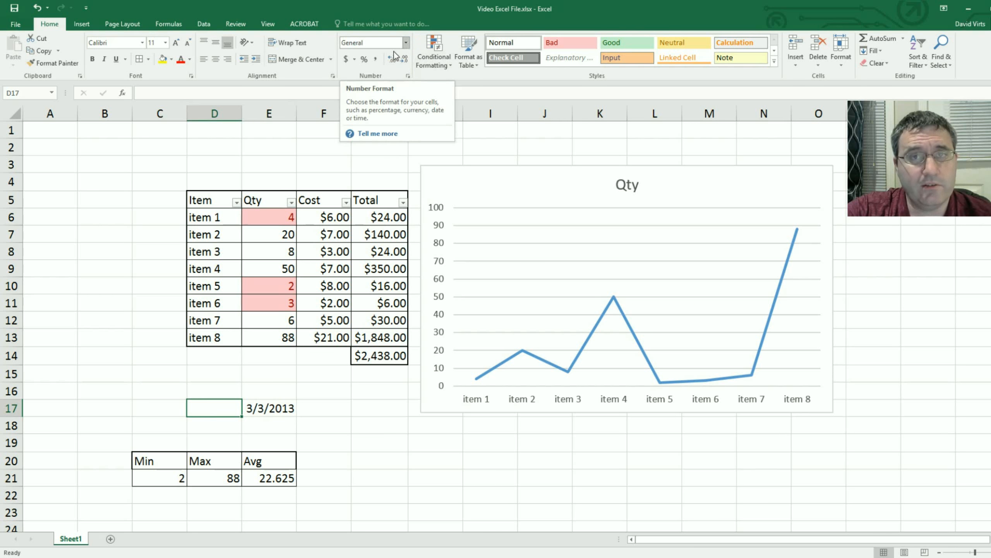
pyautogui.click(272, 411)
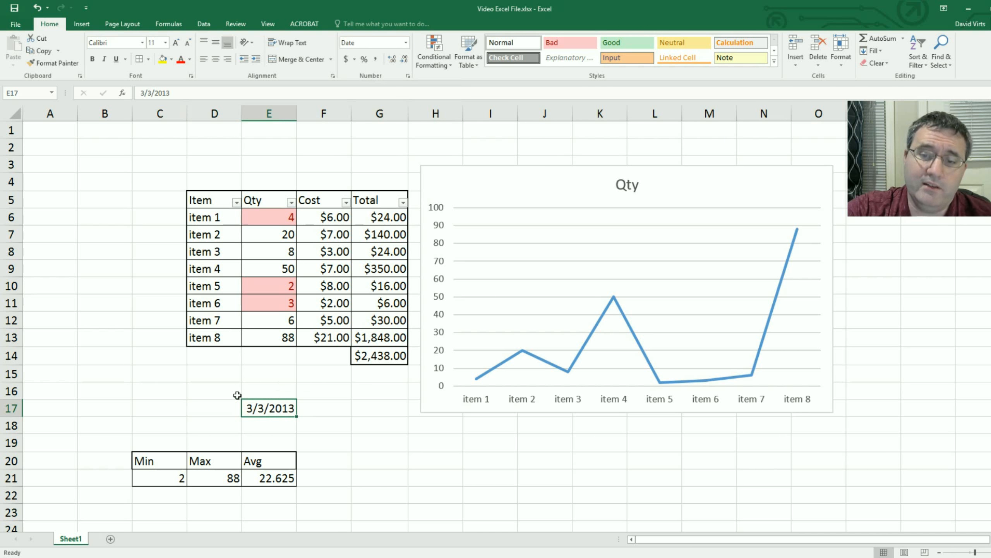
pyautogui.click(223, 404)
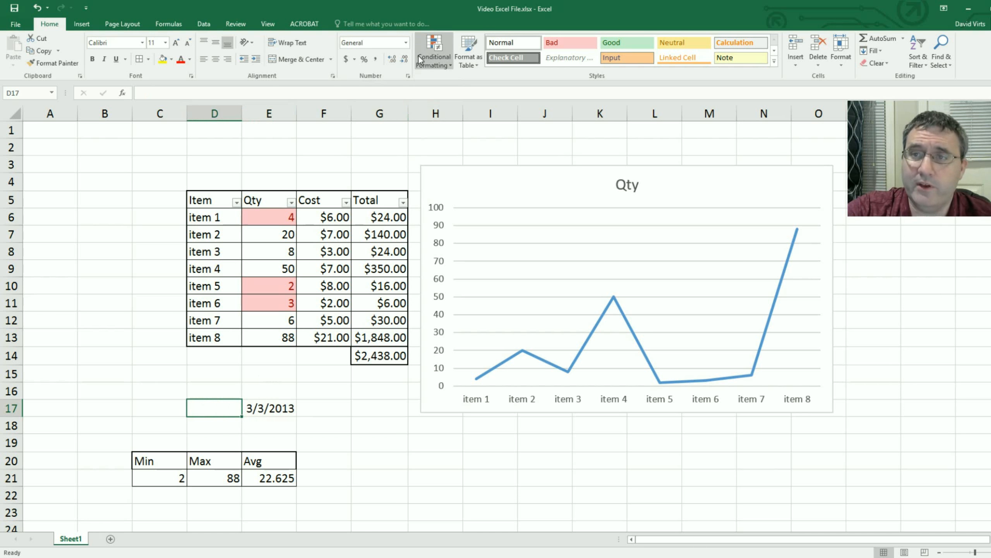
pyautogui.click(406, 42)
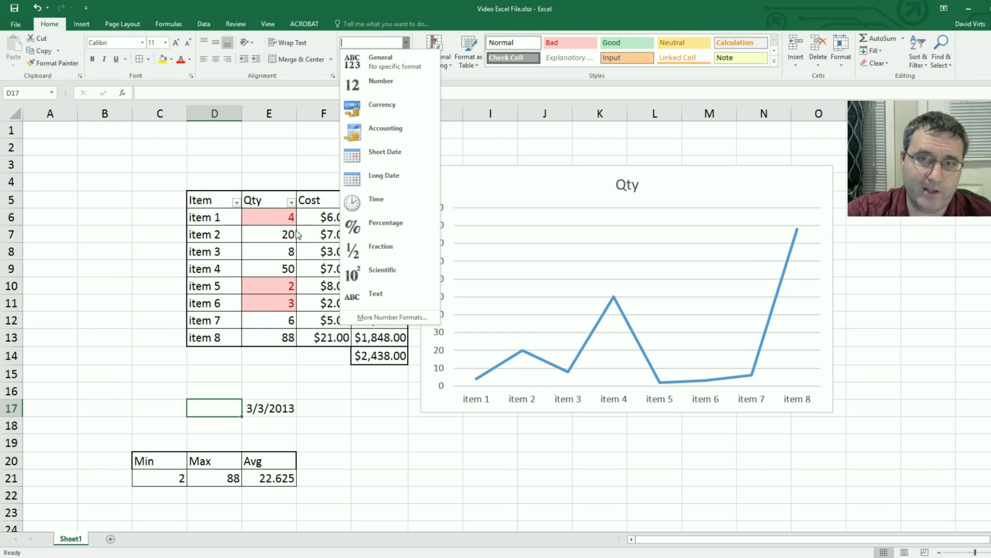
pyautogui.click(104, 279)
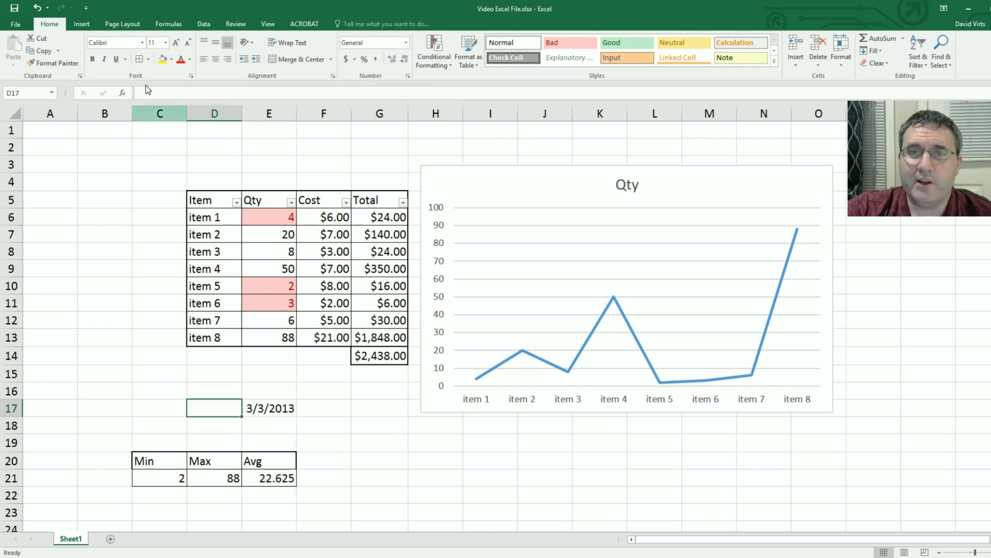
# - Set the page margins to 0.25 at the top and 0.2 on the right and left sides
pyautogui.click(134, 25)
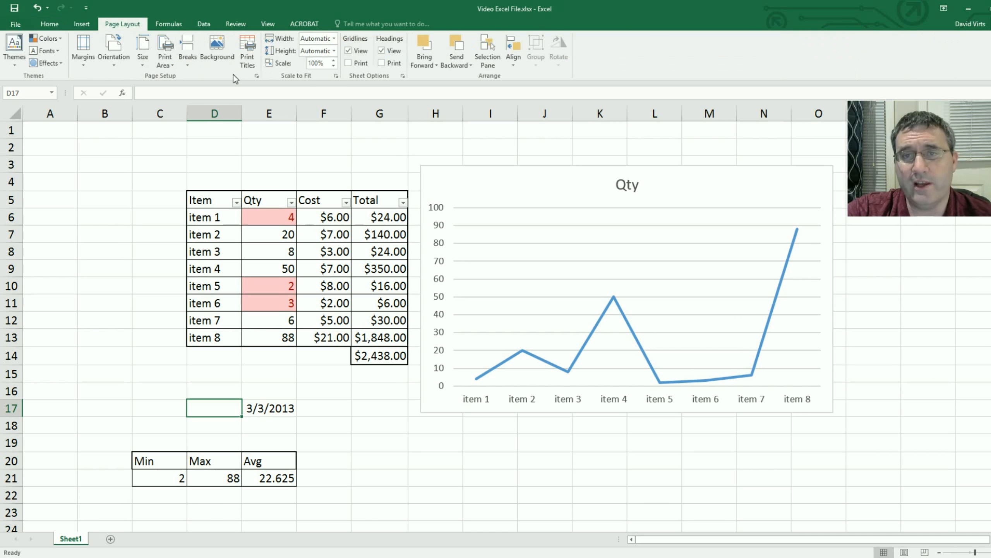
pyautogui.click(256, 77)
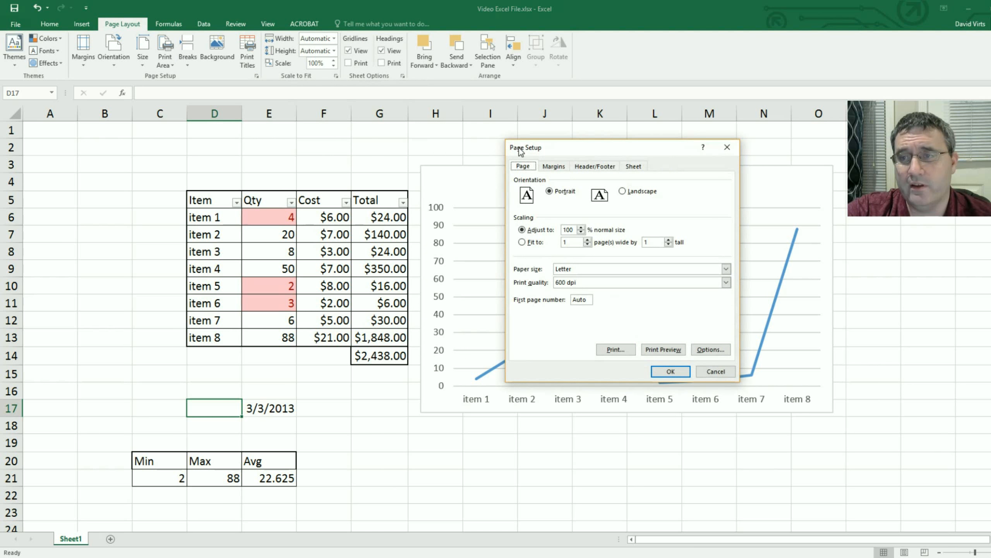
pyautogui.moveTo(519, 151); pyautogui.dragTo(103, 131)
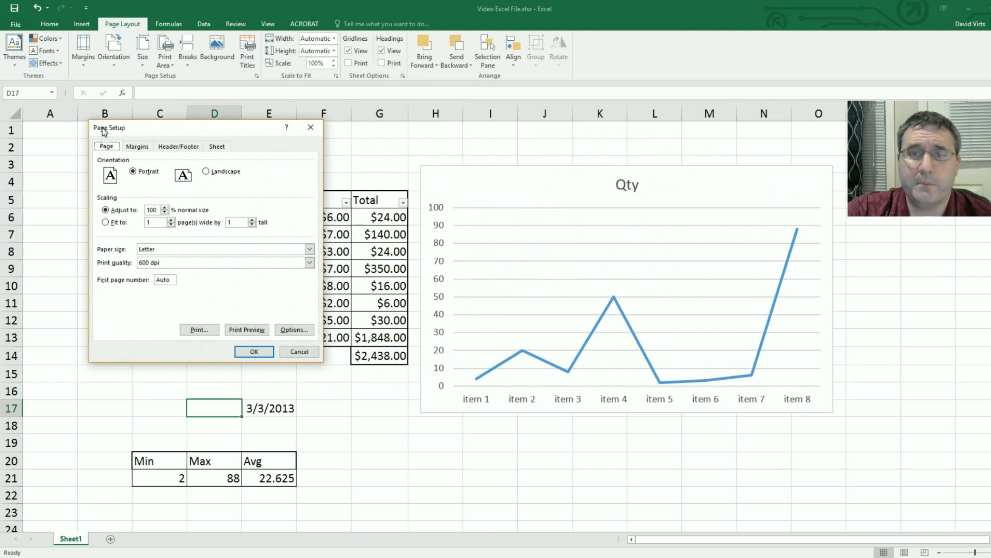
pyautogui.click(140, 147)
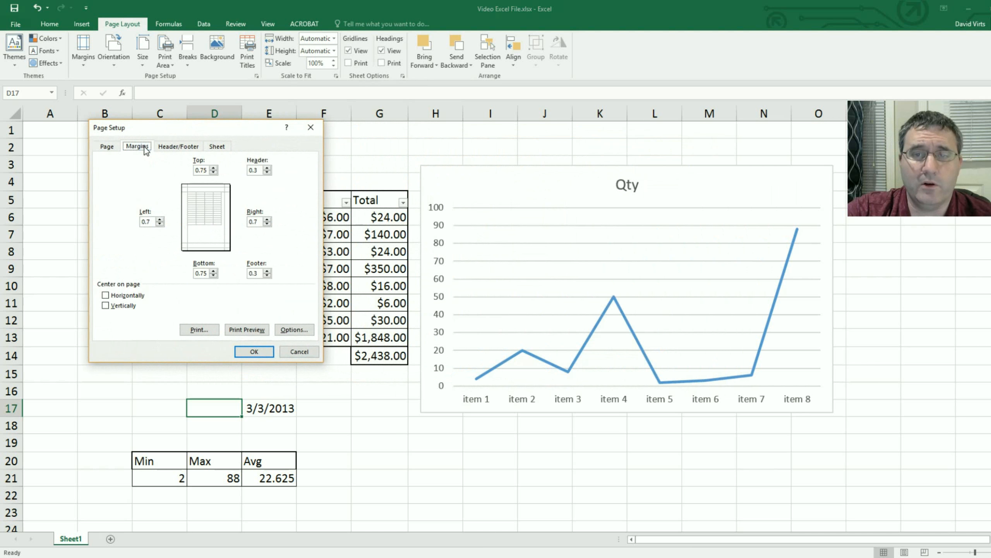
pyautogui.click(214, 172)
pyautogui.click(214, 172)
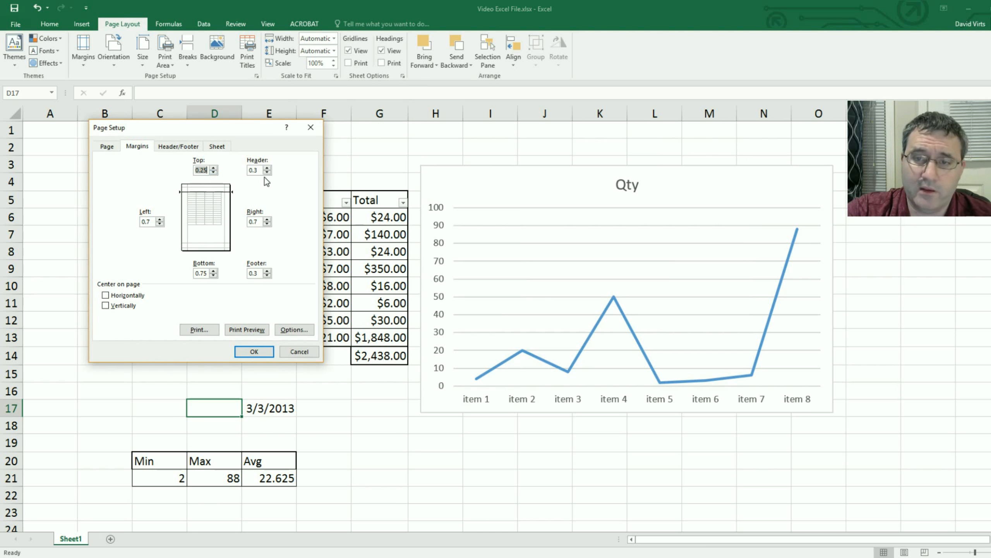
pyautogui.click(267, 223)
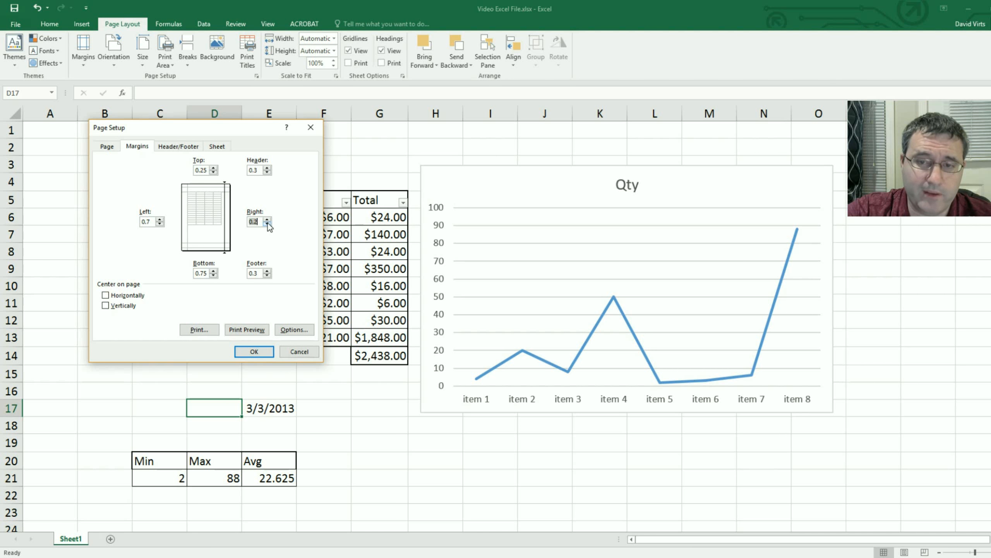
pyautogui.click(161, 224)
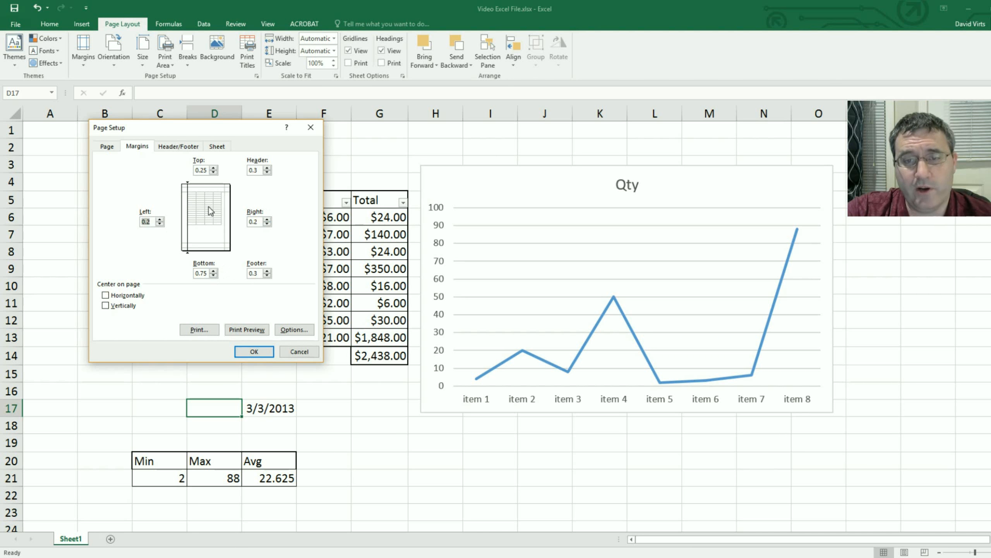
# - Add a custom header showing "&[Page] of &[Pages]" in its right section and apply the page setup
pyautogui.click(177, 148)
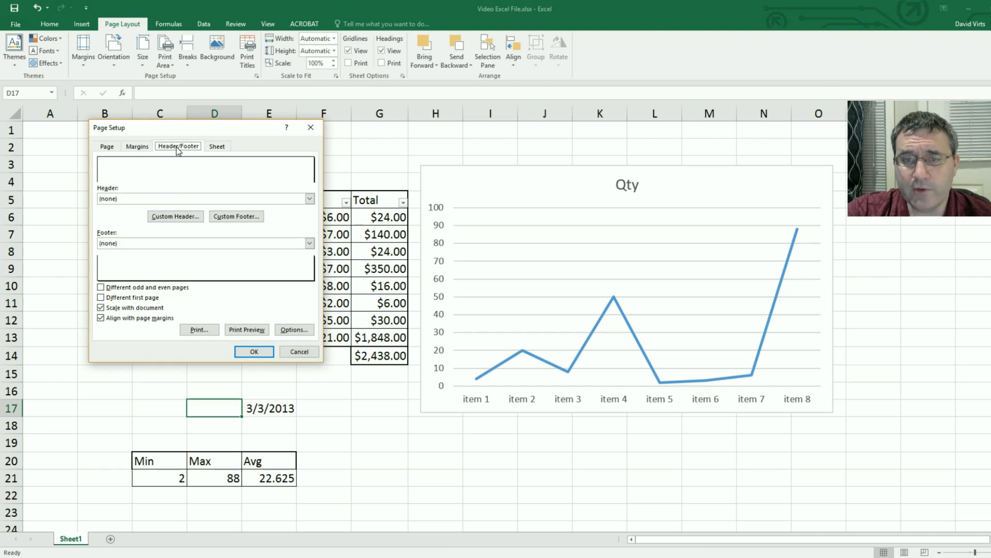
pyautogui.click(182, 220)
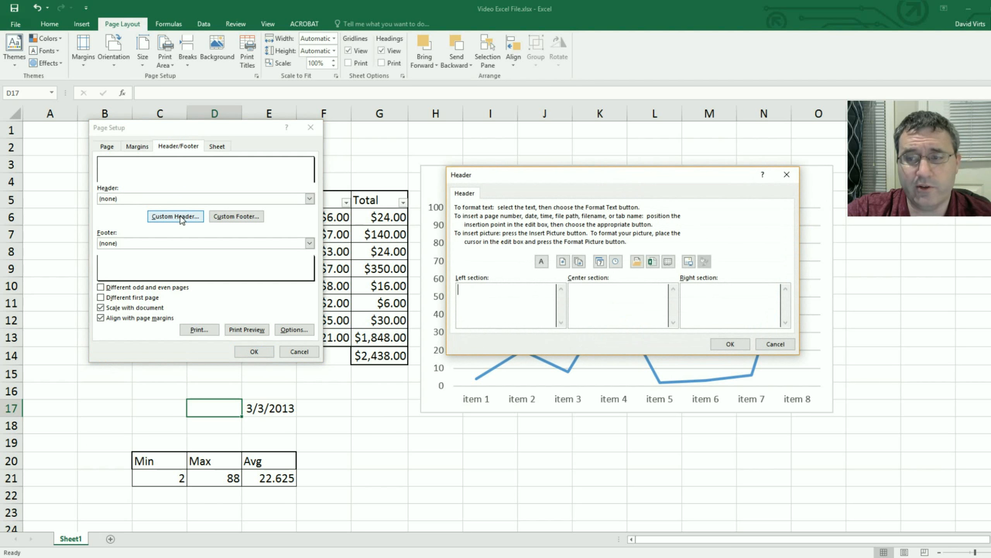
pyautogui.moveTo(473, 178); pyautogui.dragTo(100, 112)
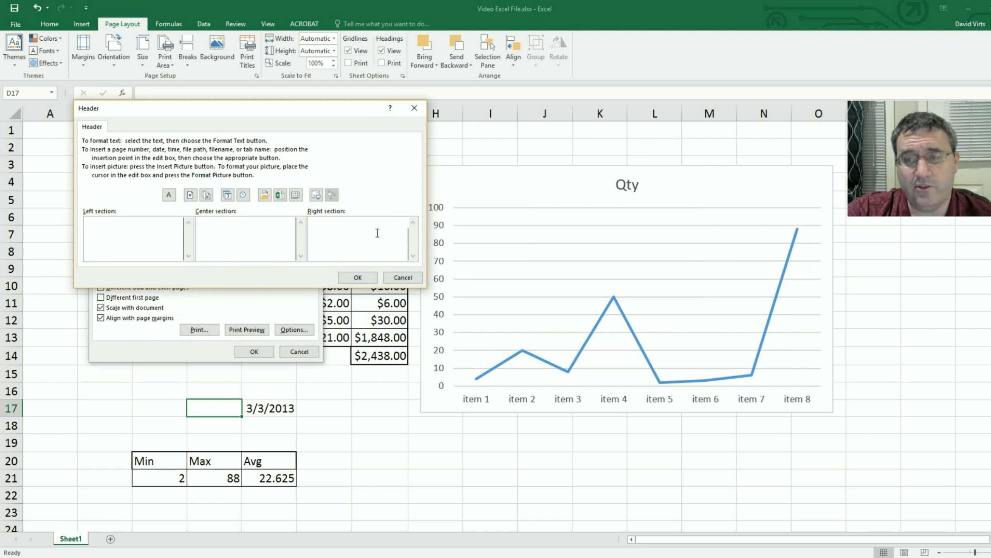
pyautogui.click(191, 195)
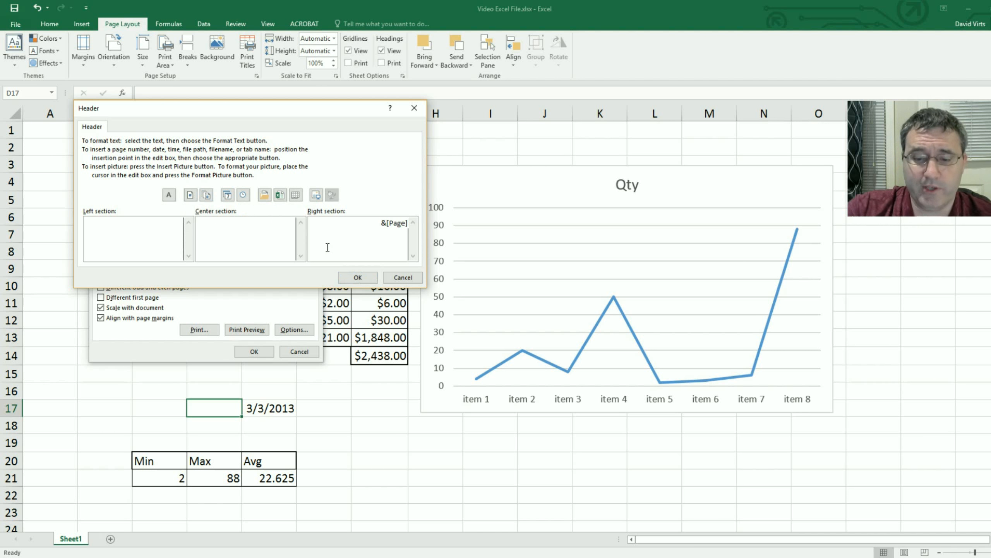
pyautogui.write('of')
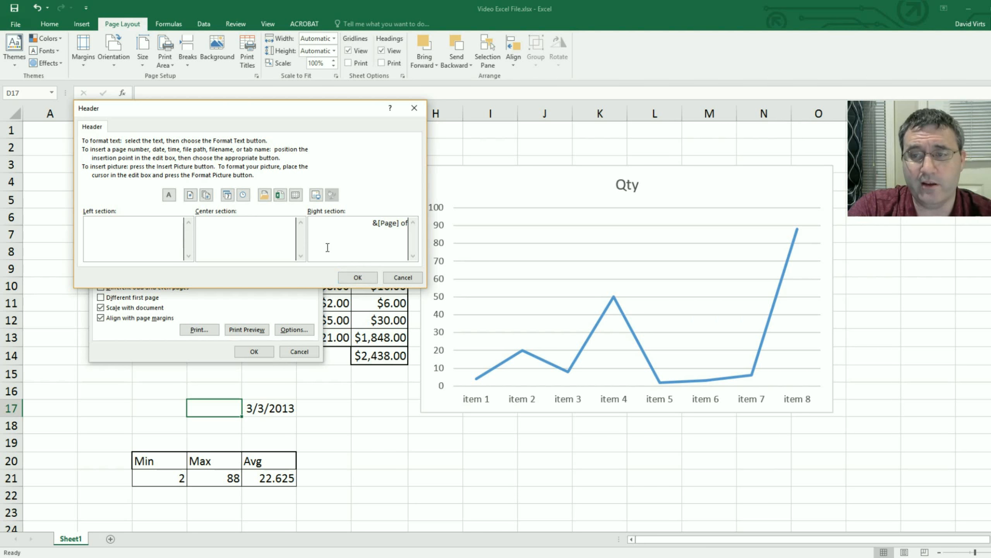
pyautogui.click(207, 195)
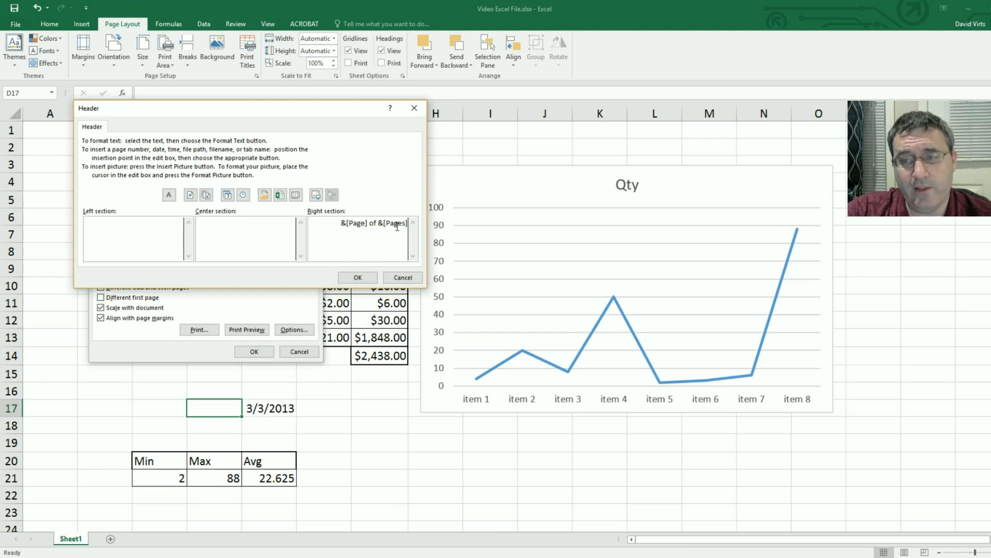
pyautogui.click(358, 278)
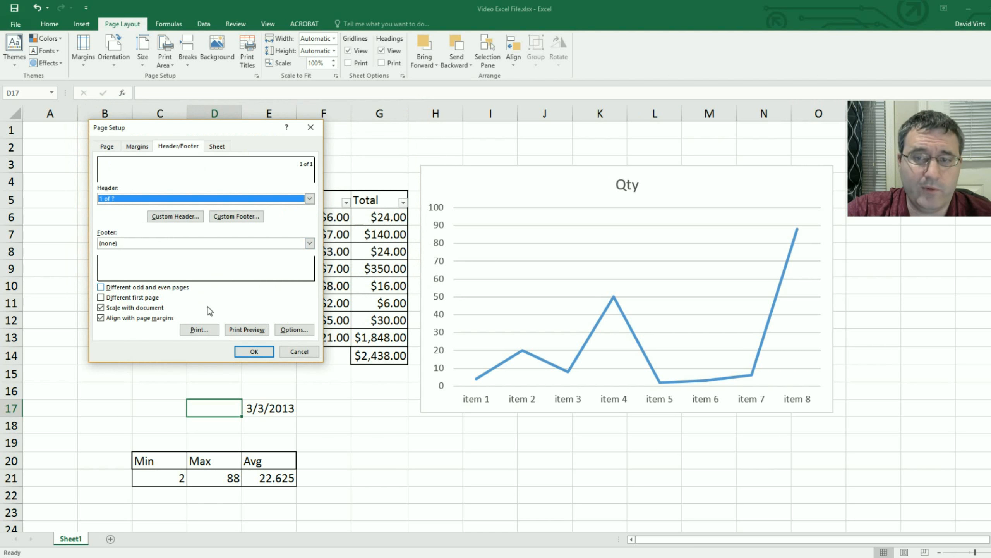
pyautogui.click(263, 354)
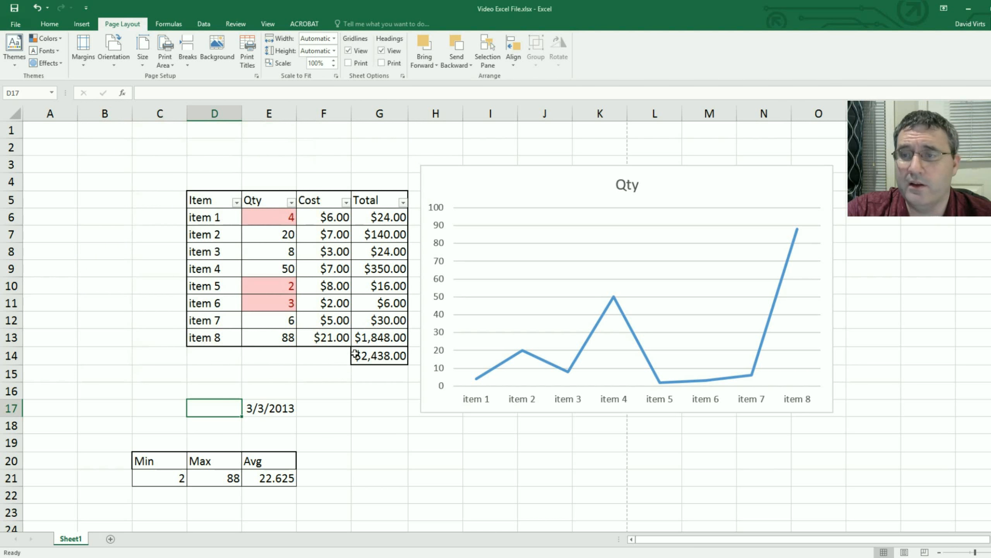
# - Enter the sample text dfdfdf in cell E51, below the first page's bottom break
pyautogui.scroll(-4, 355, 374)
pyautogui.click(317, 390)
pyautogui.scroll(-8, 286, 392)
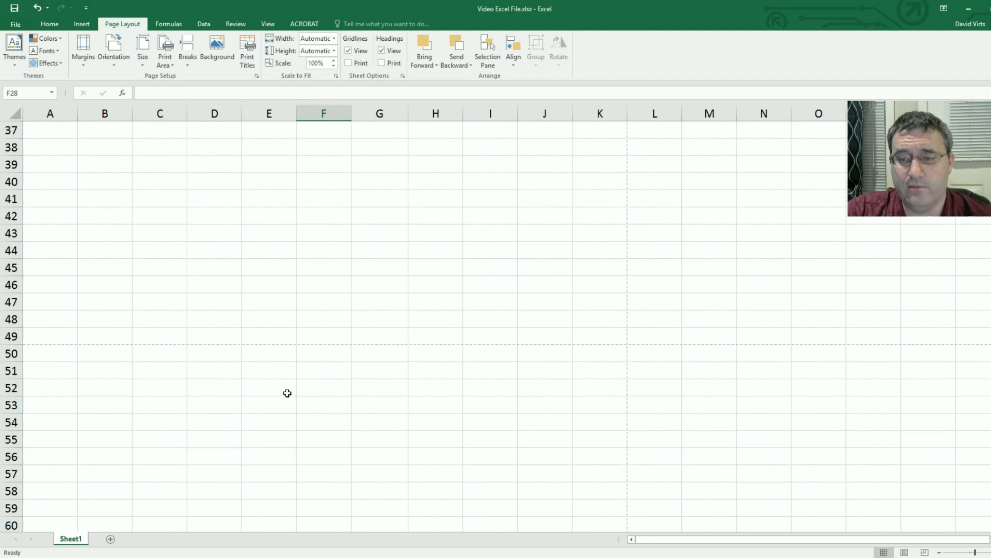
pyautogui.click(282, 376)
pyautogui.write('dfdfdf')
pyautogui.click(228, 423)
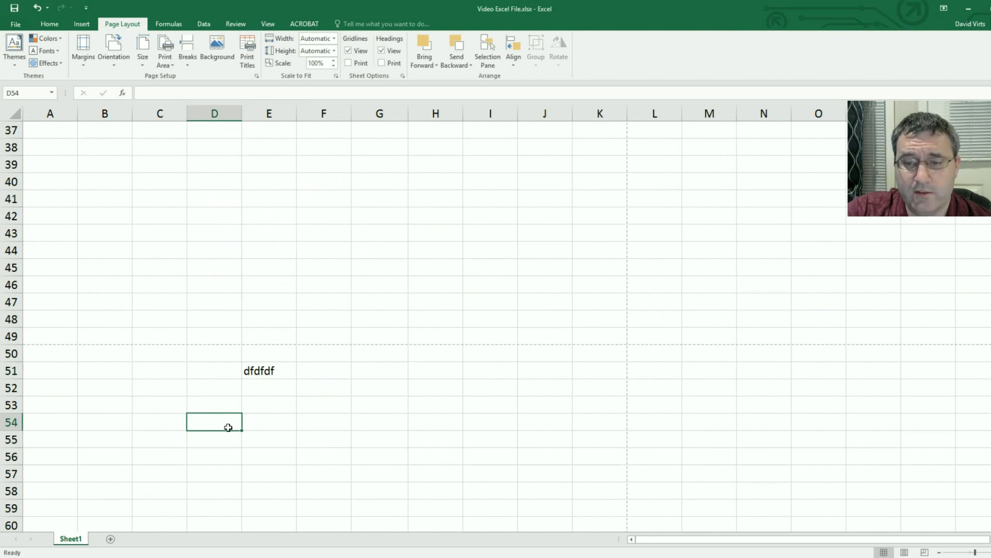
# - Check the page numbering in the header across all pages of the print preview, and return to the top of the sheet
pyautogui.click(16, 25)
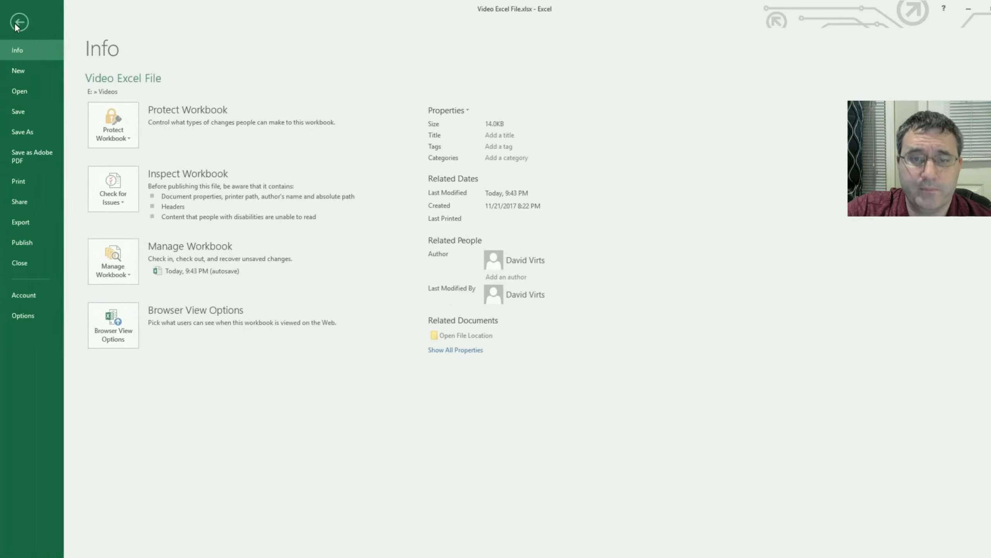
pyautogui.click(44, 183)
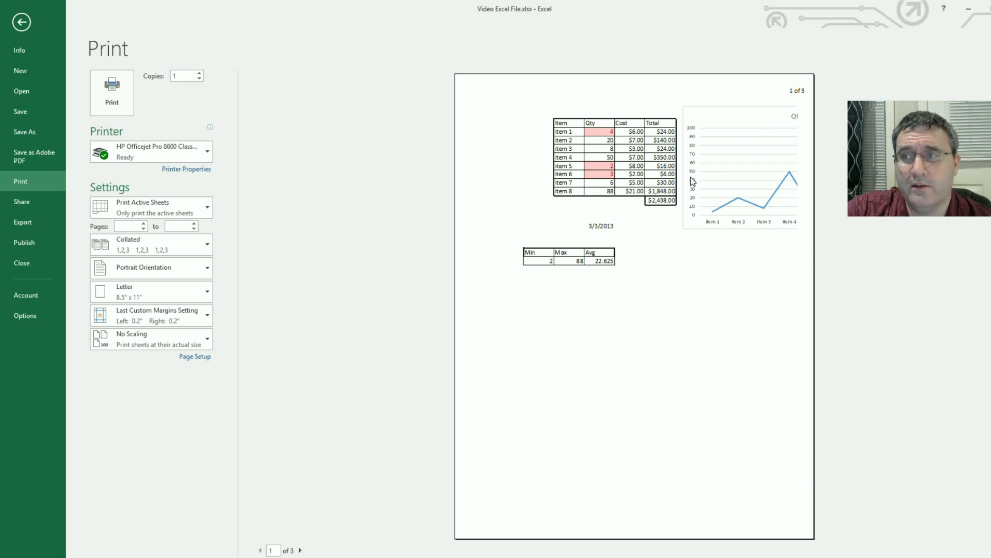
pyautogui.scroll(-1, 683, 191)
pyautogui.scroll(-1, 674, 199)
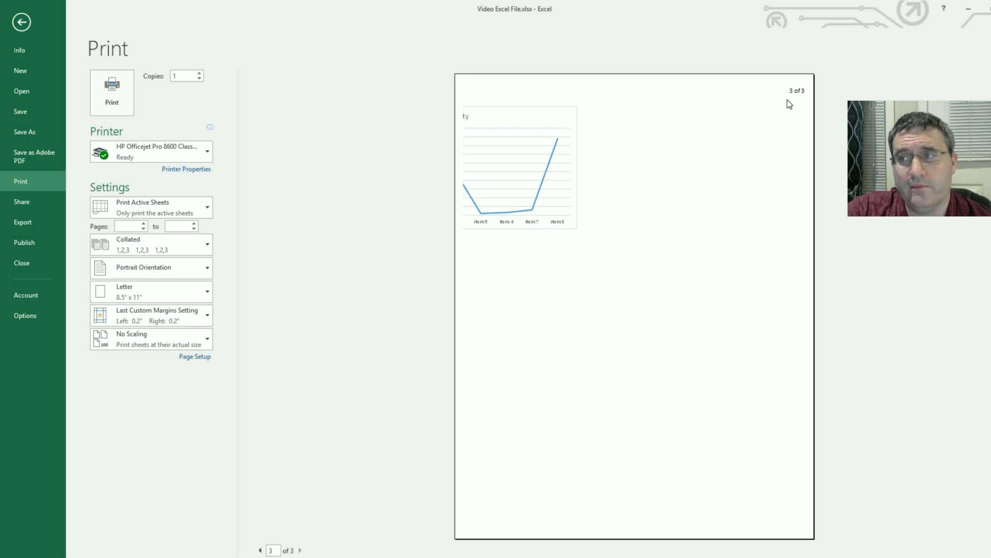
pyautogui.click(28, 24)
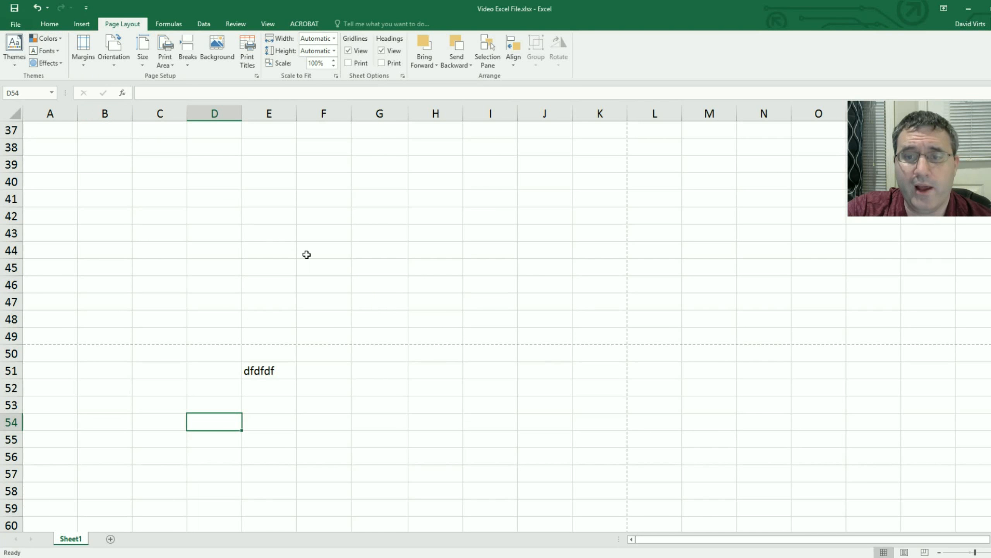
pyautogui.scroll(12, 305, 255)
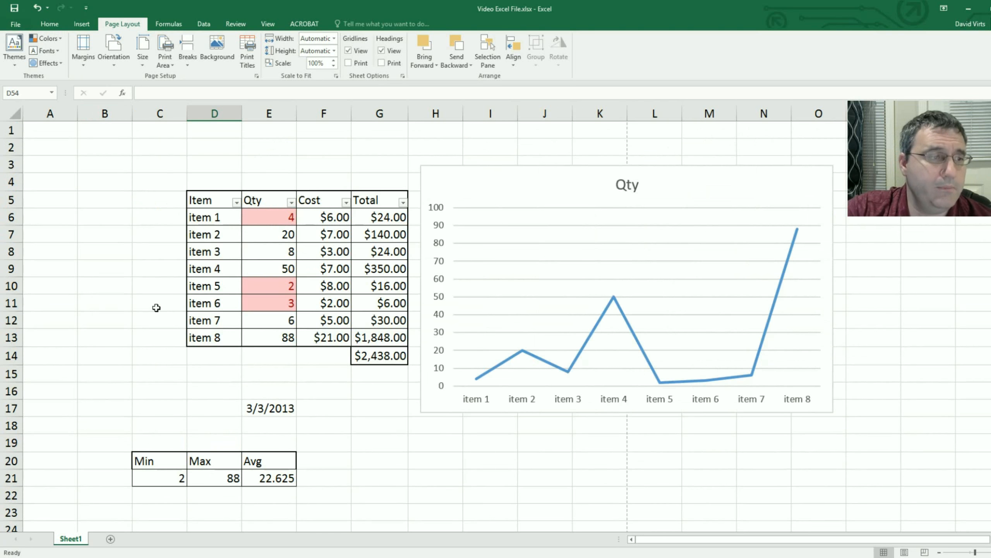